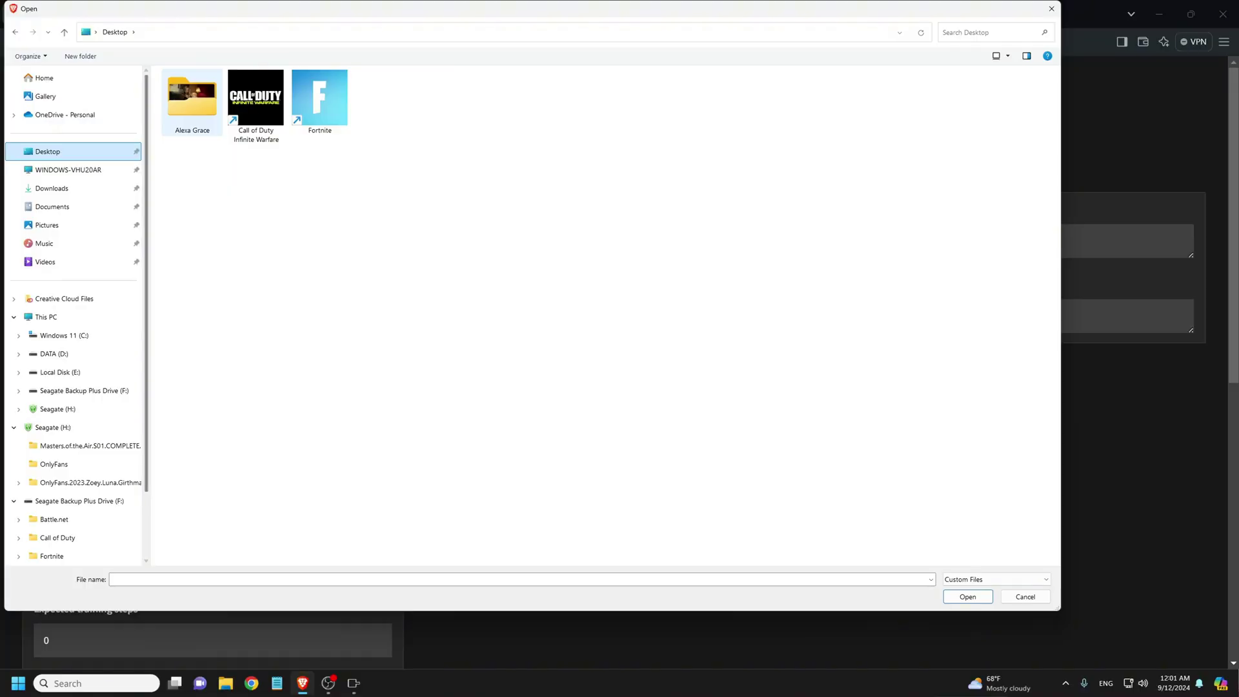
# - Open the subject's folder of training images from the Desktop in the file picker
pyautogui.press('Return')
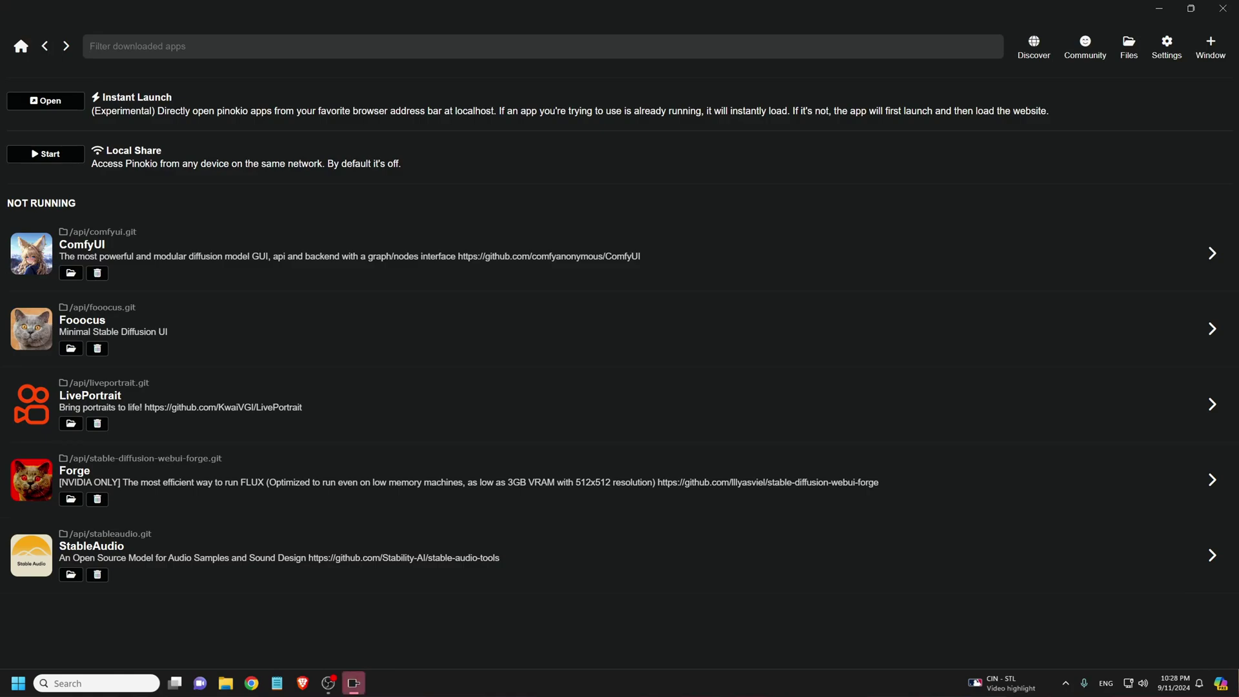
# - Download and install the fluxgym script from Pinokio's Discover catalogue, saving it as fluxgym.git
pyautogui.click(1034, 46)
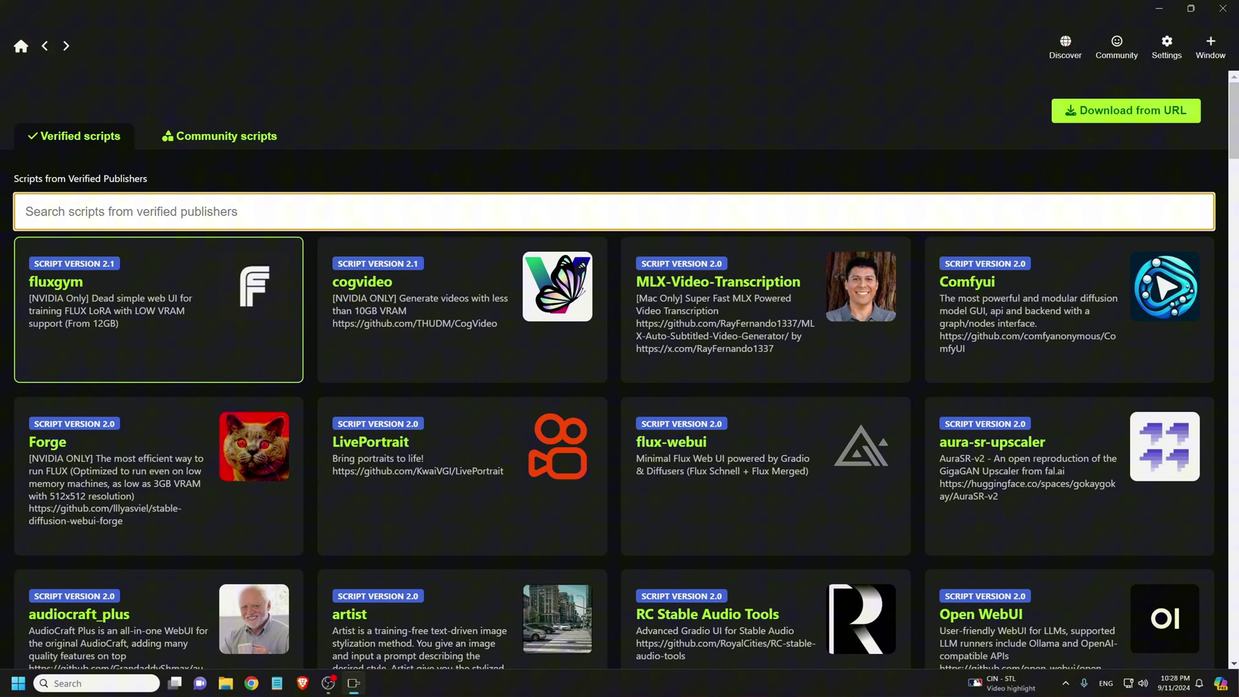
pyautogui.click(158, 309)
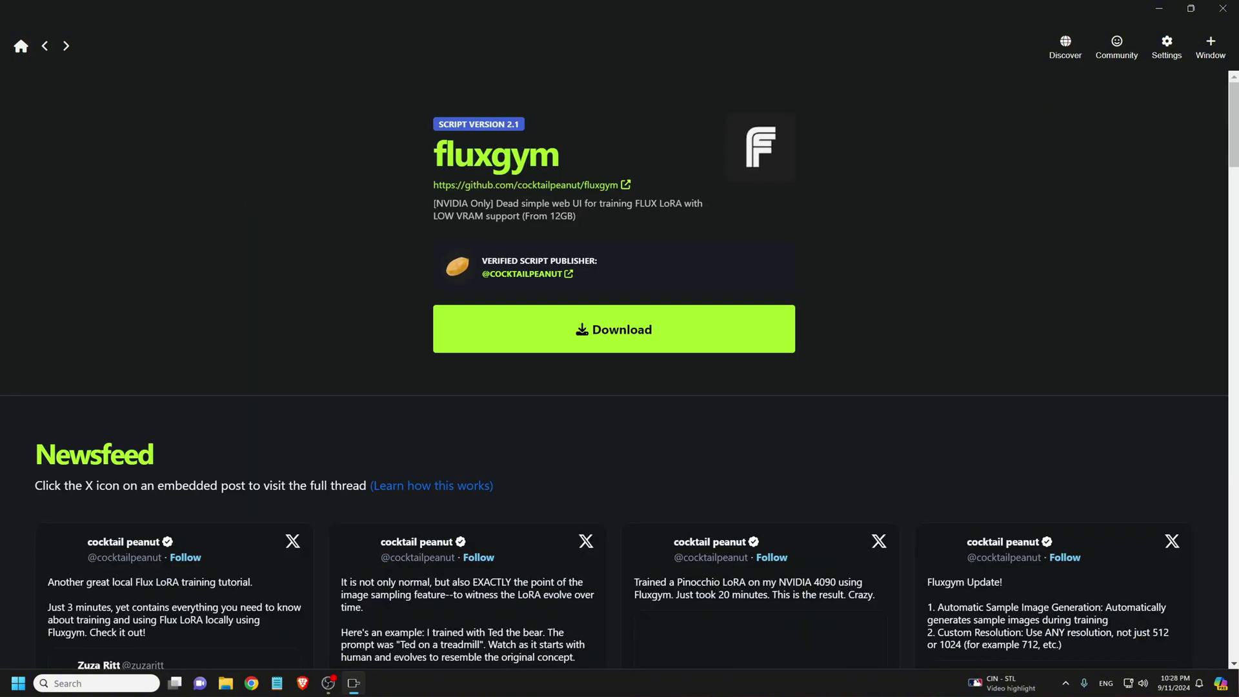
pyautogui.click(614, 329)
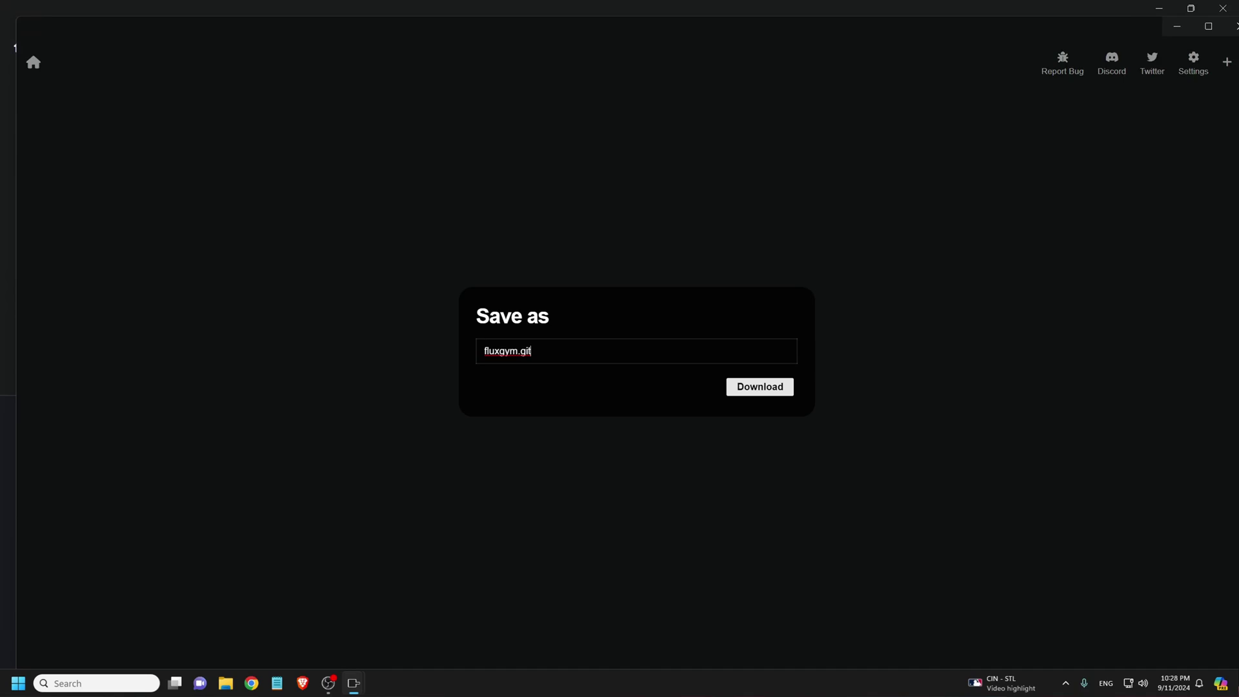
pyautogui.click(760, 387)
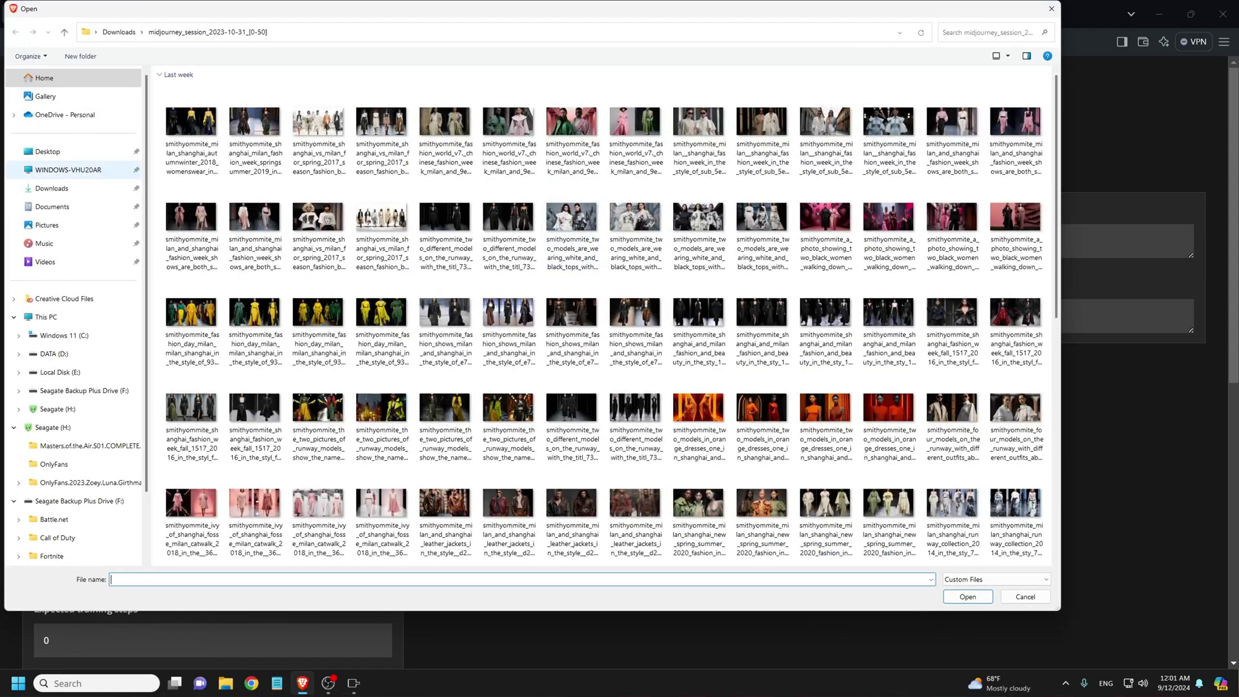
# - Select all 46 images in the subject's Desktop folder and upload them as the dataset
pyautogui.click(48, 151)
pyautogui.doubleClick(191, 98)
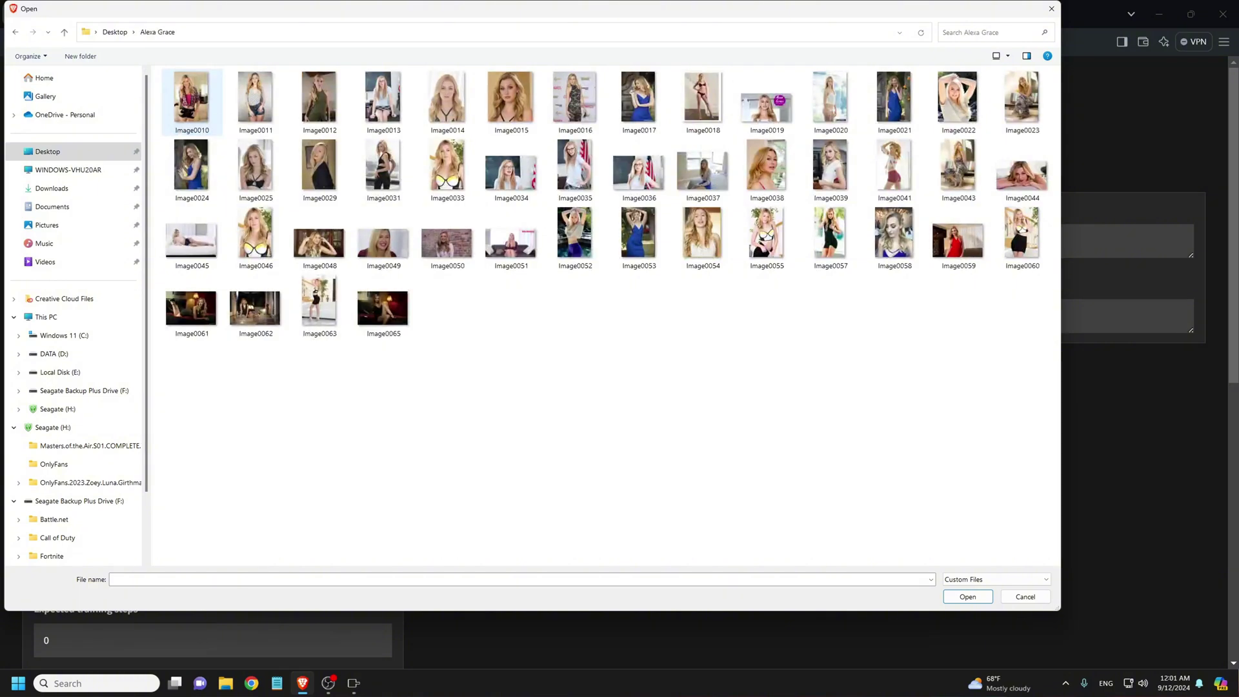
pyautogui.hotkey('ctrl', 'a')
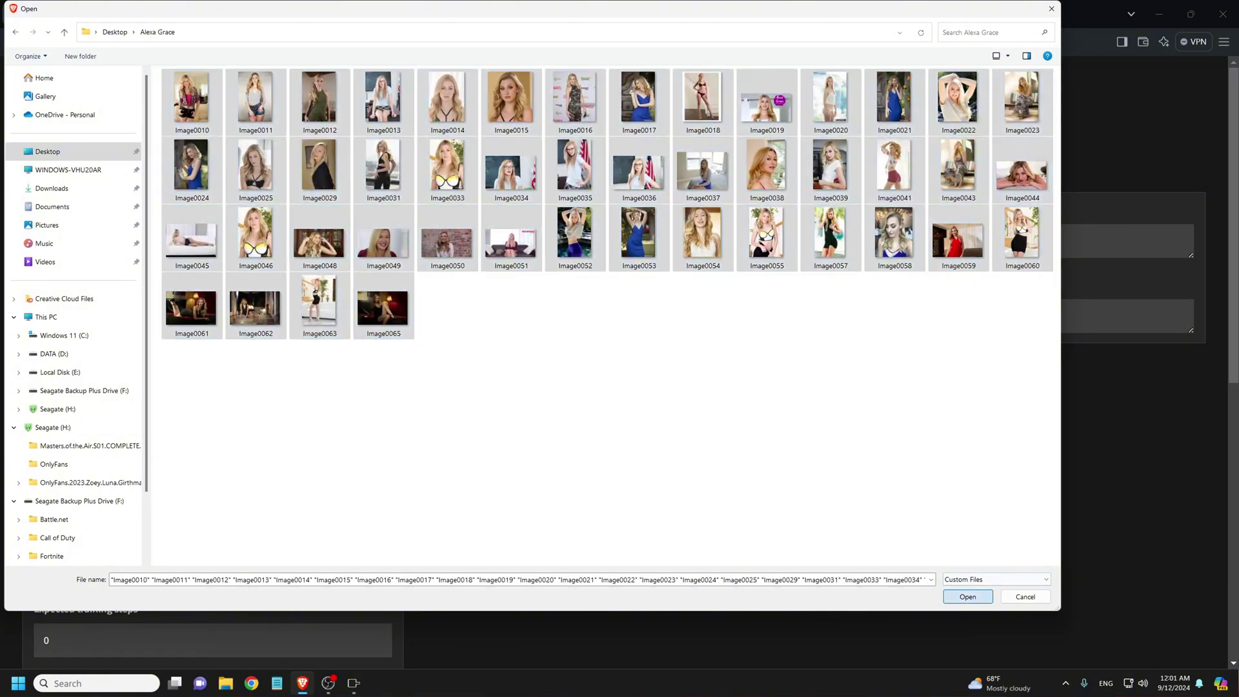
pyautogui.press('Return')
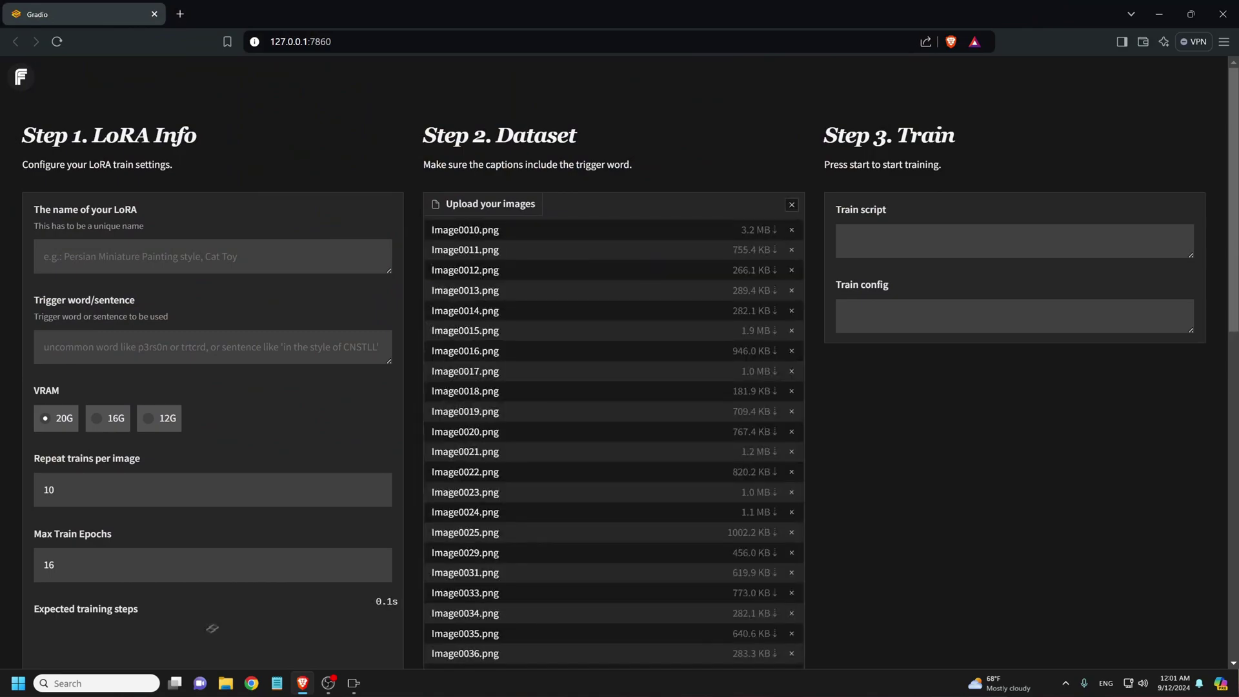
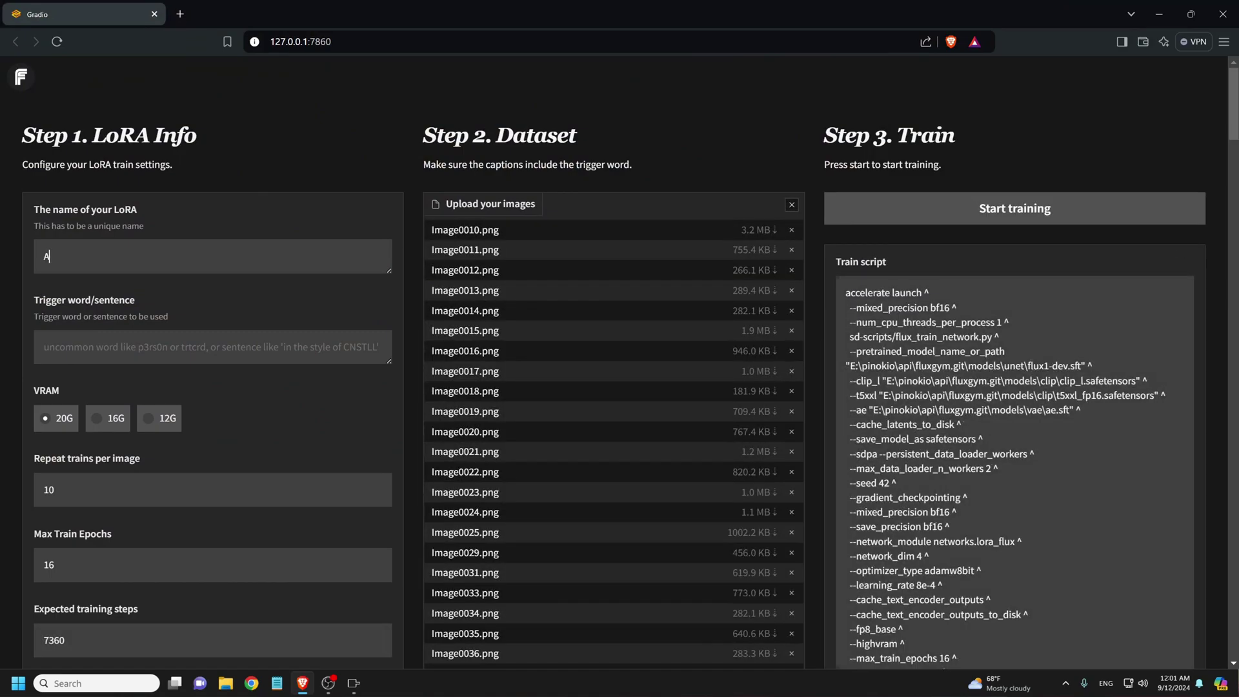
pyautogui.click(48, 347)
pyautogui.write('AG')
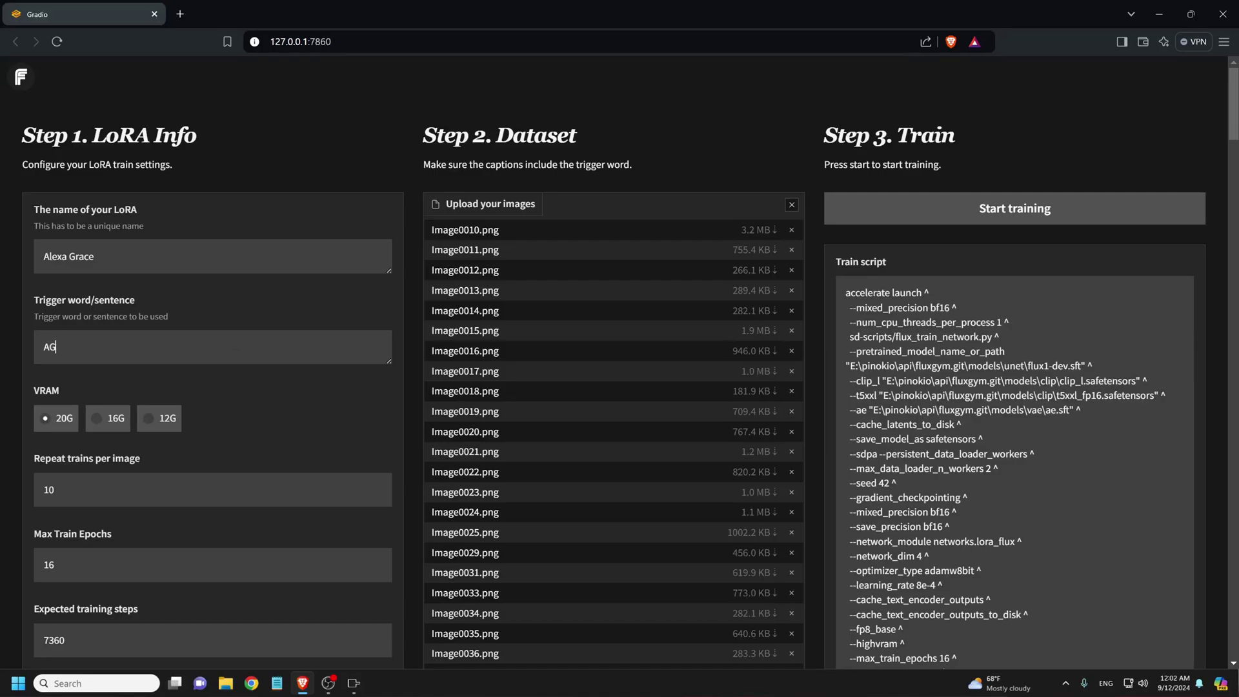
pyautogui.write('2655')
# - Choose the 12G VRAM option and set Repeat trains per image to 5
pyautogui.click(148, 418)
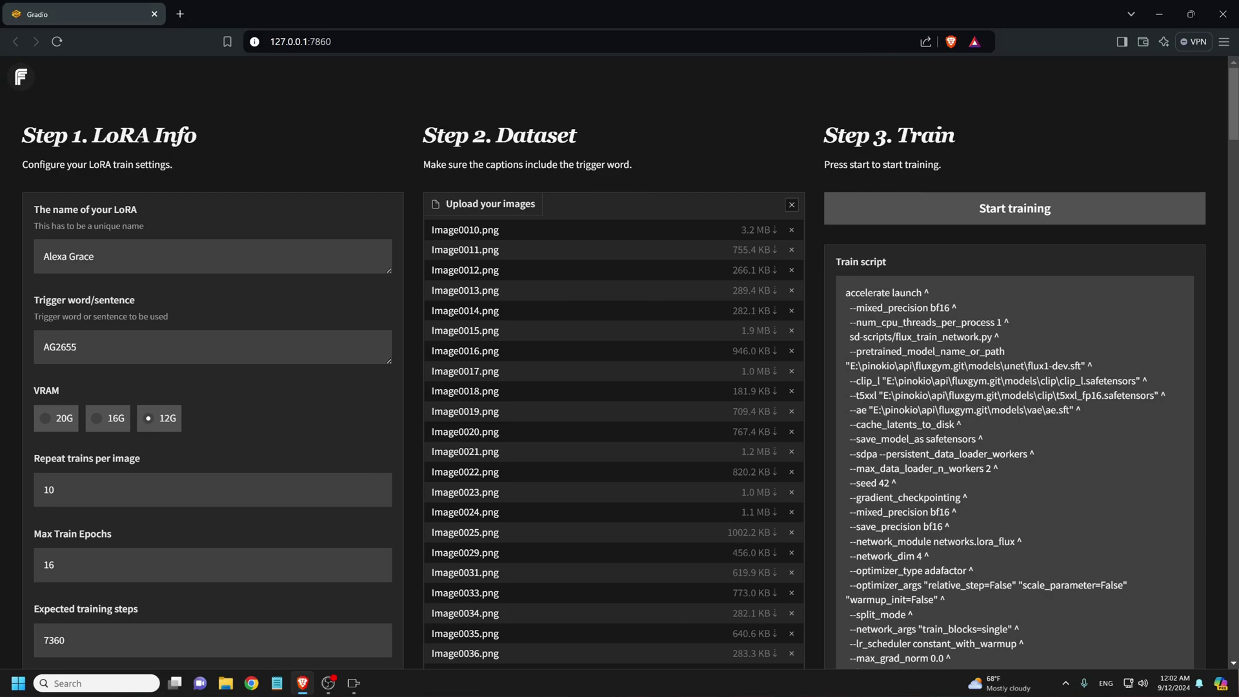
pyautogui.scroll(-3, 620, 362)
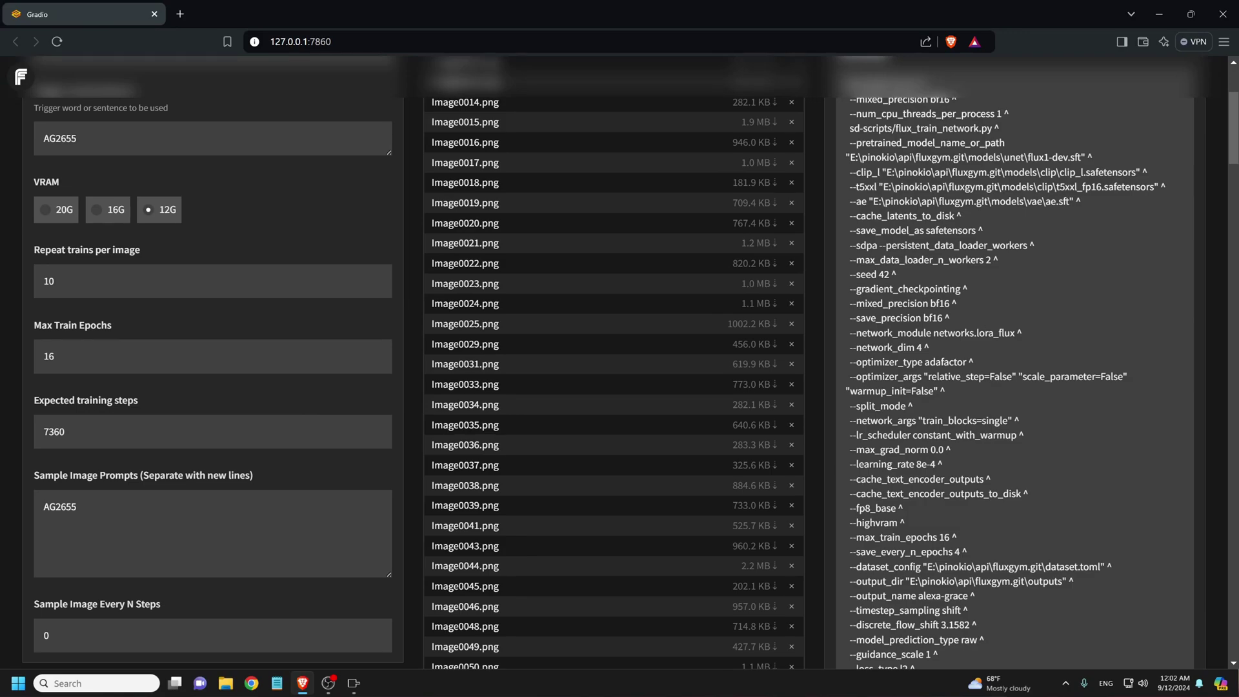
pyautogui.scroll(-4, 620, 361)
pyautogui.scroll(3, 620, 362)
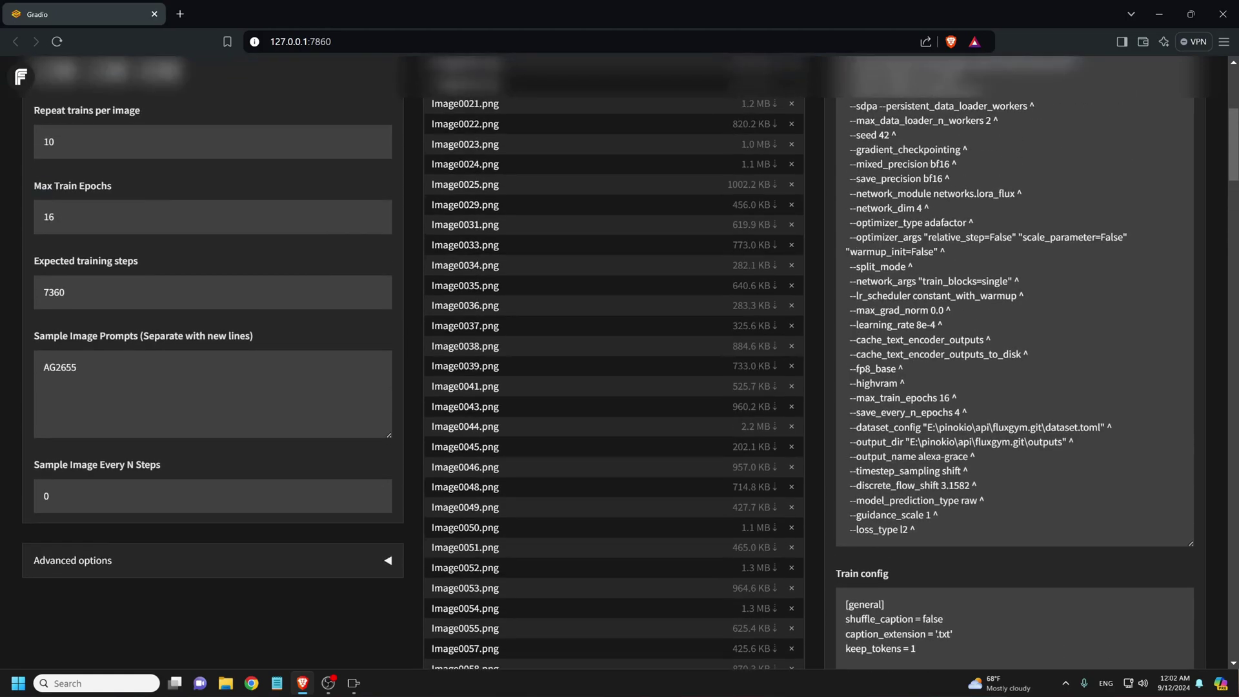
pyautogui.scroll(2, 375, 352)
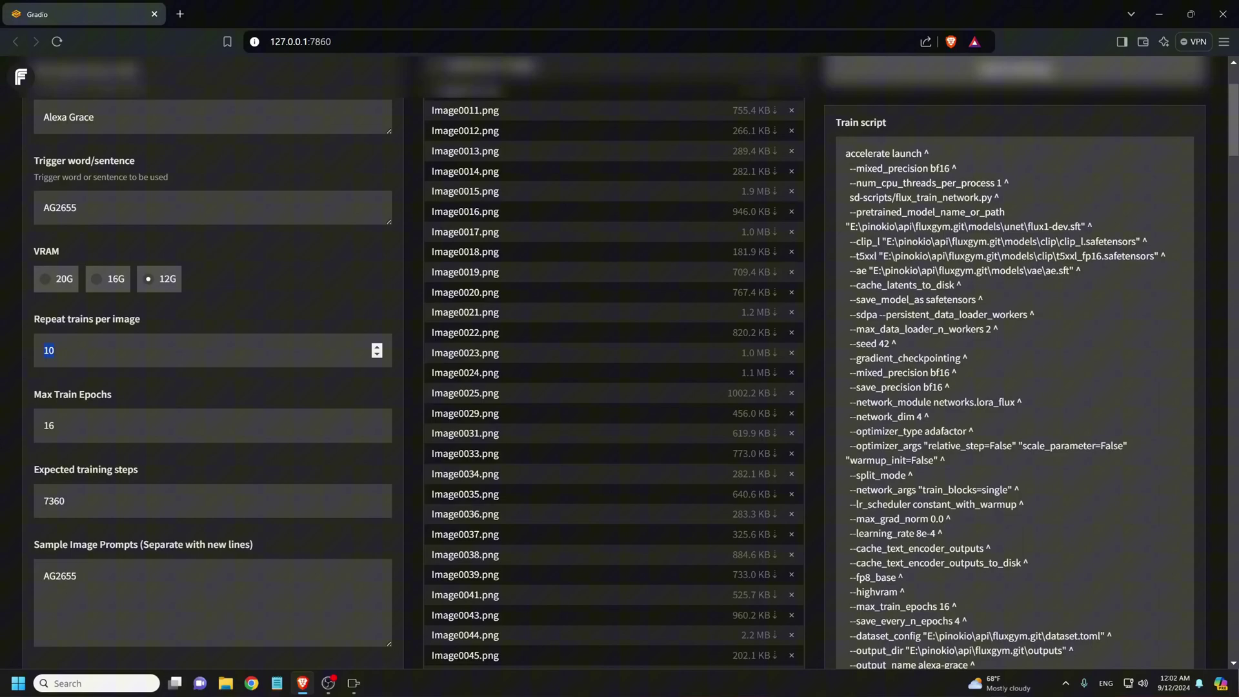
pyautogui.write('5')
# - Run Florence-2 captioning and follow its progress in the Pinokio terminal log
pyautogui.scroll(-2, 620, 361)
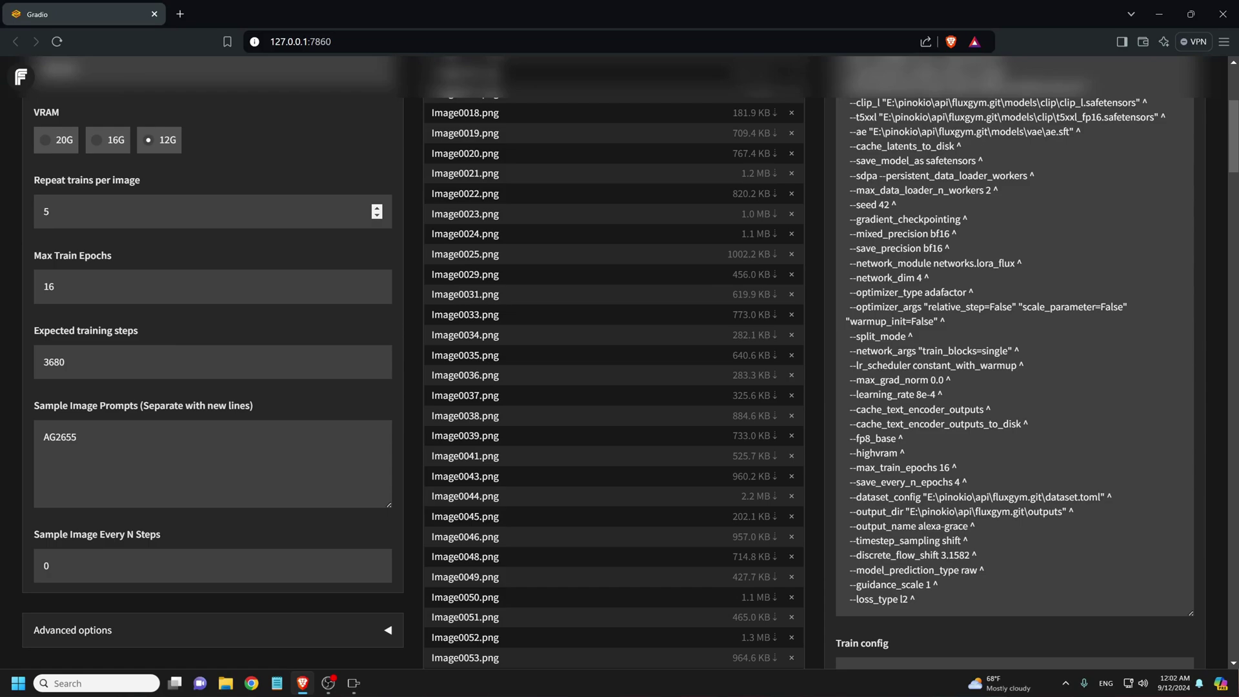
pyautogui.scroll(-7, 619, 361)
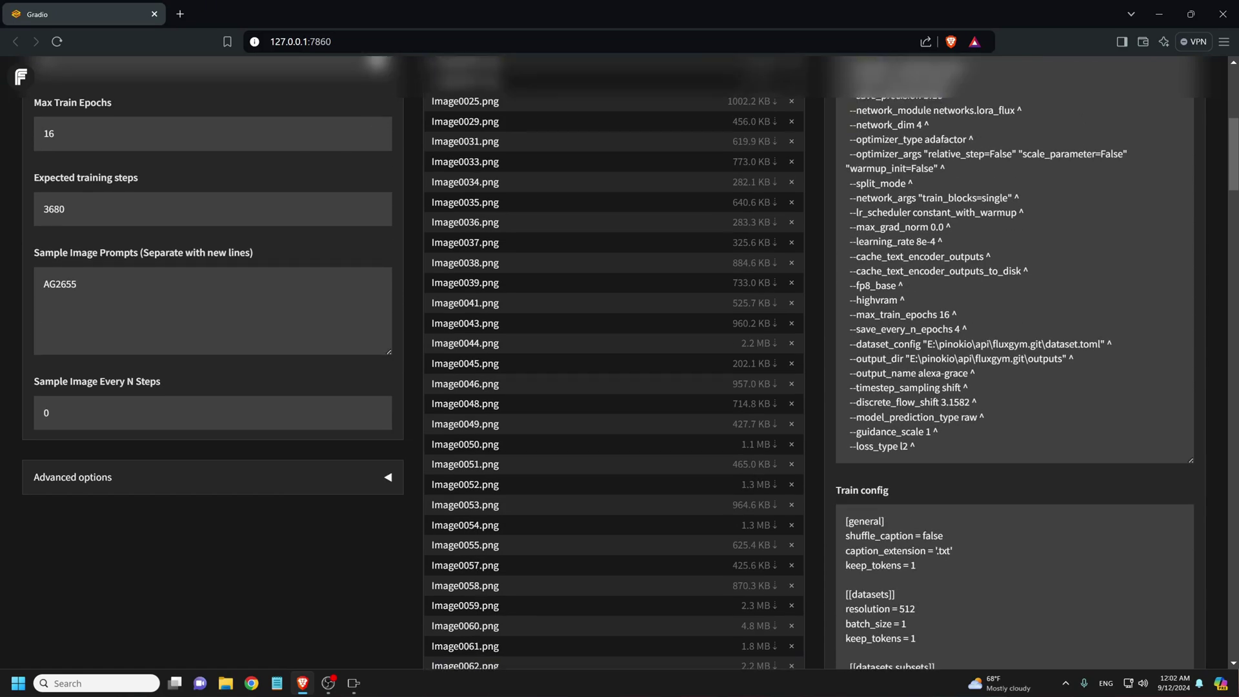
pyautogui.scroll(-3, 620, 362)
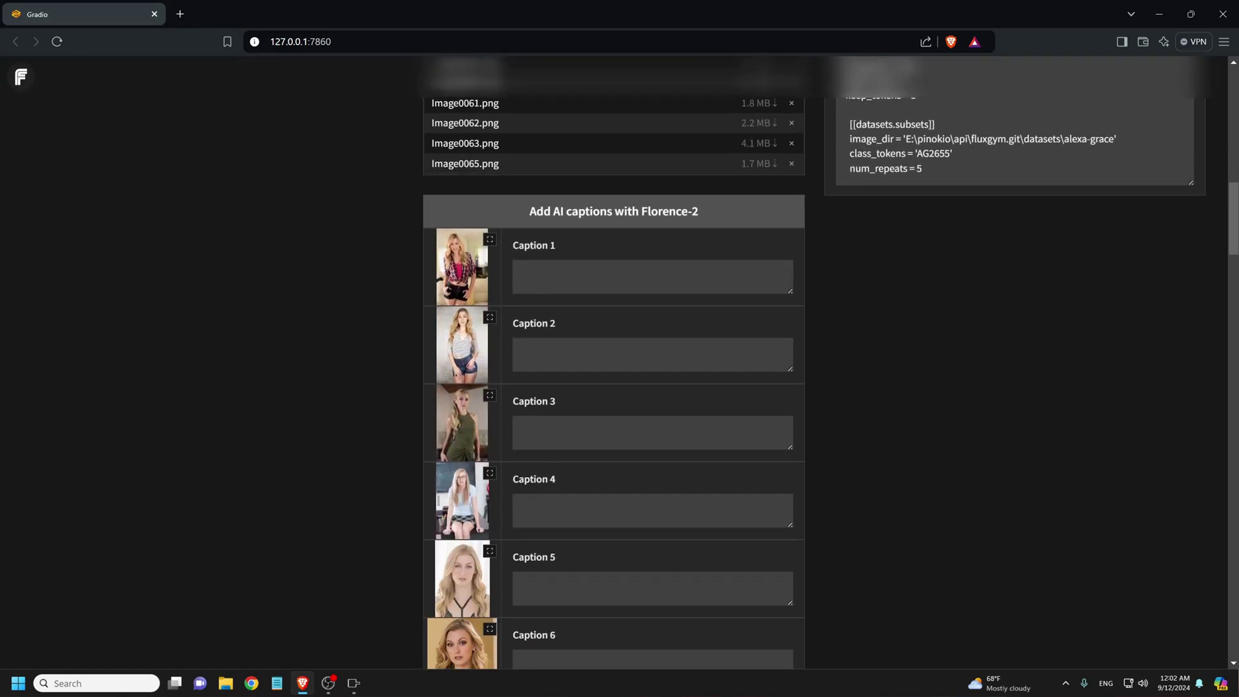
pyautogui.scroll(3, 619, 362)
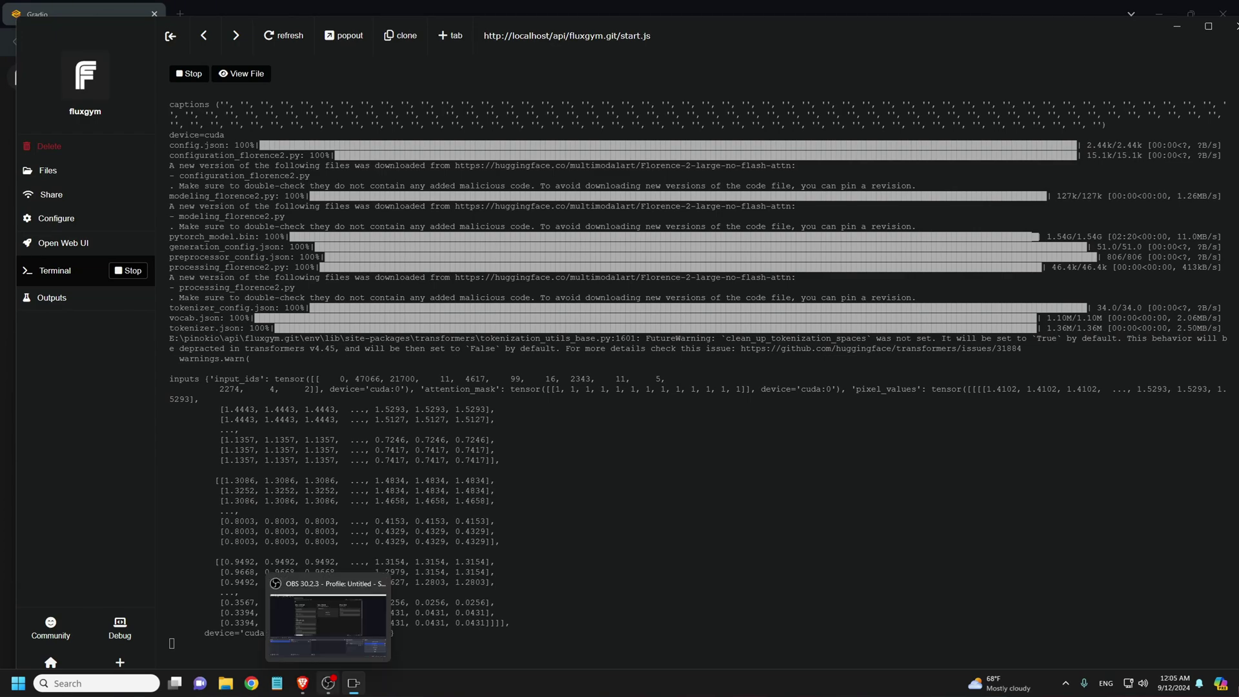
pyautogui.click(303, 683)
pyautogui.click(354, 683)
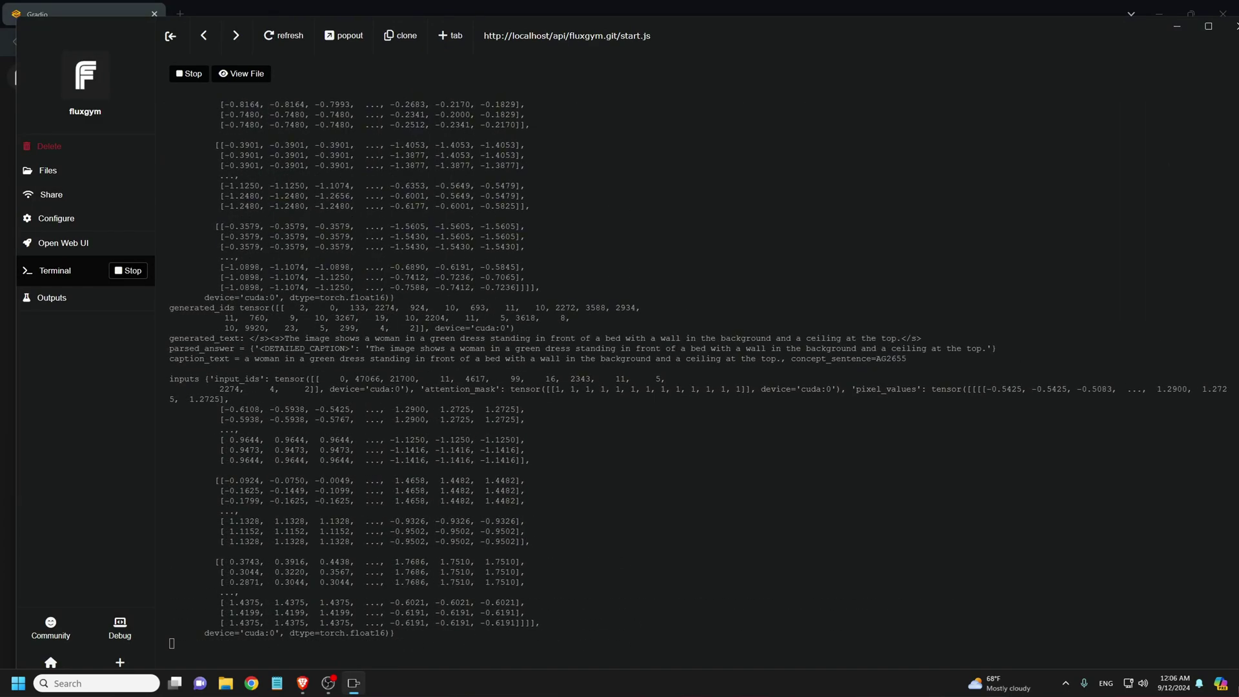
pyautogui.hotkey('alt', 'Tab')
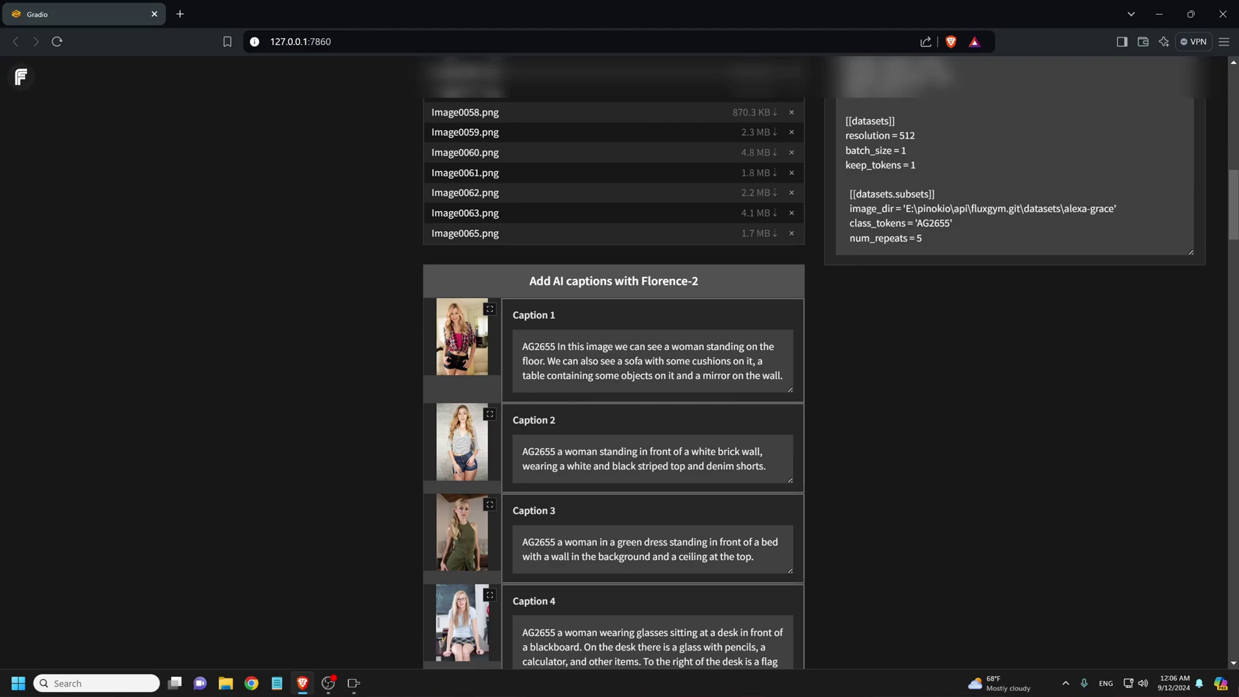
pyautogui.click(353, 683)
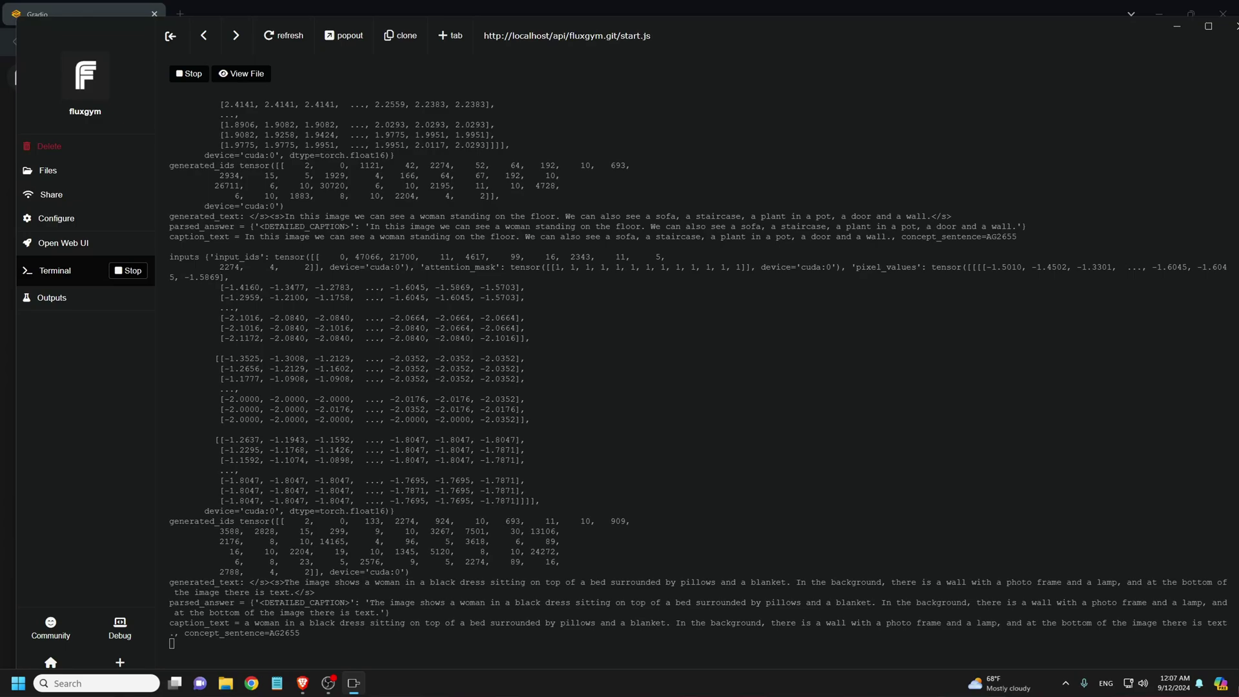
# - Review the generated captions in the browser, each beginning with AG2655
pyautogui.click(302, 683)
pyautogui.scroll(-20, 613, 361)
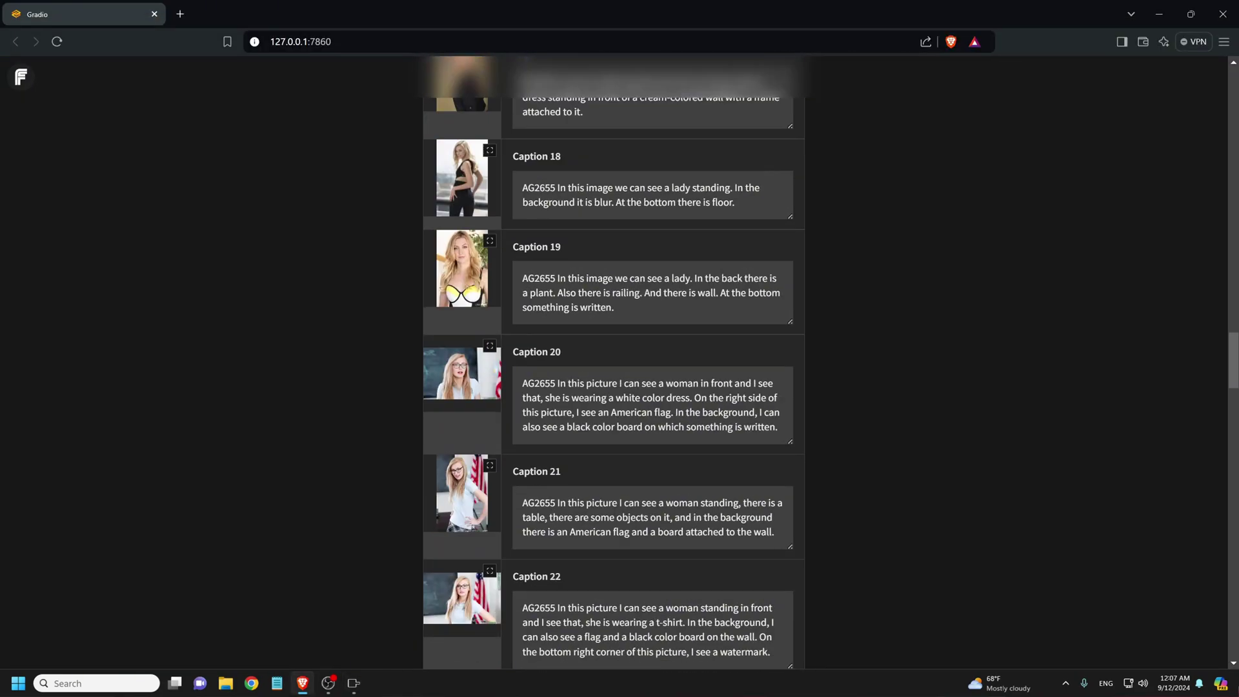
pyautogui.scroll(-10, 613, 361)
pyautogui.scroll(20, 613, 361)
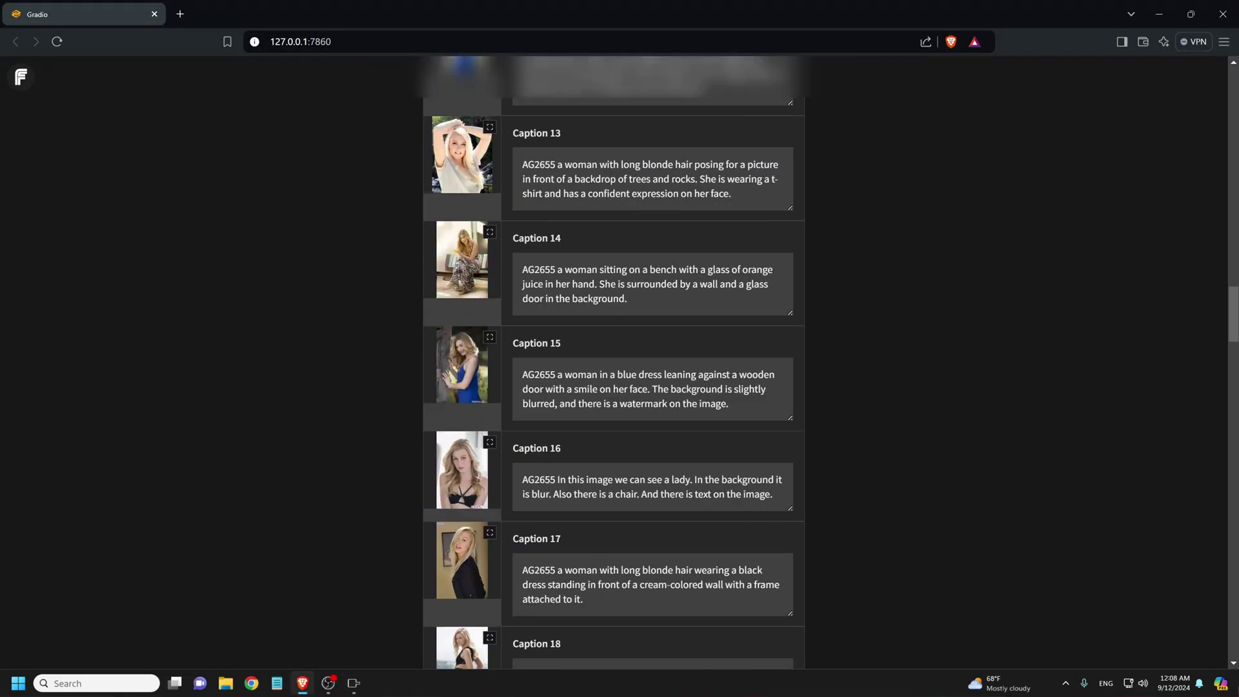
pyautogui.scroll(1, 620, 368)
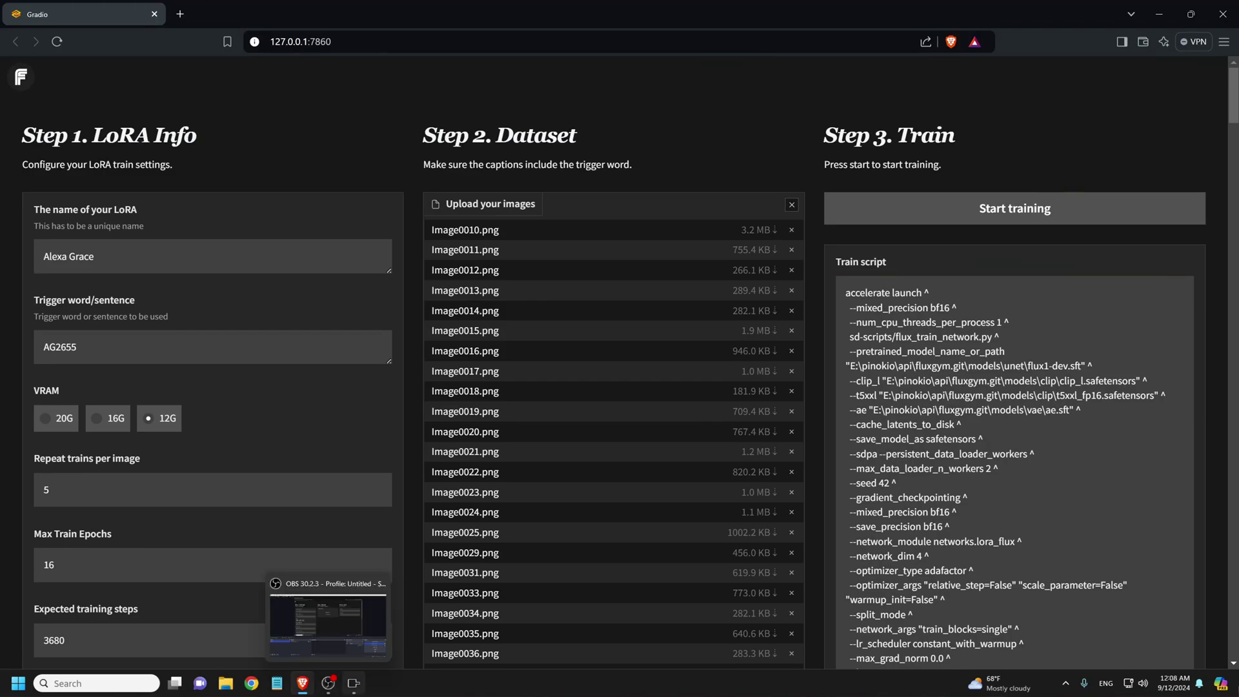
# - Check GPU load in Task Manager during training, then return to the finished training log
pyautogui.click(354, 683)
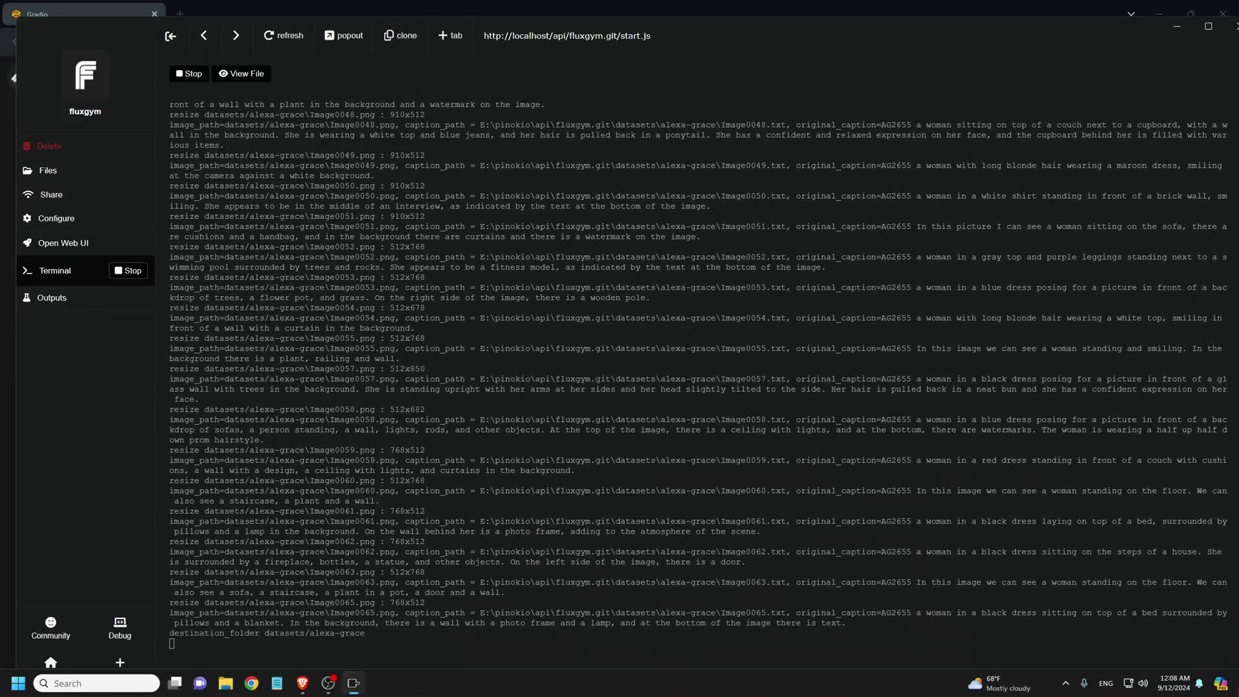
pyautogui.hotkey('ctrl', 'shift', 'Escape')
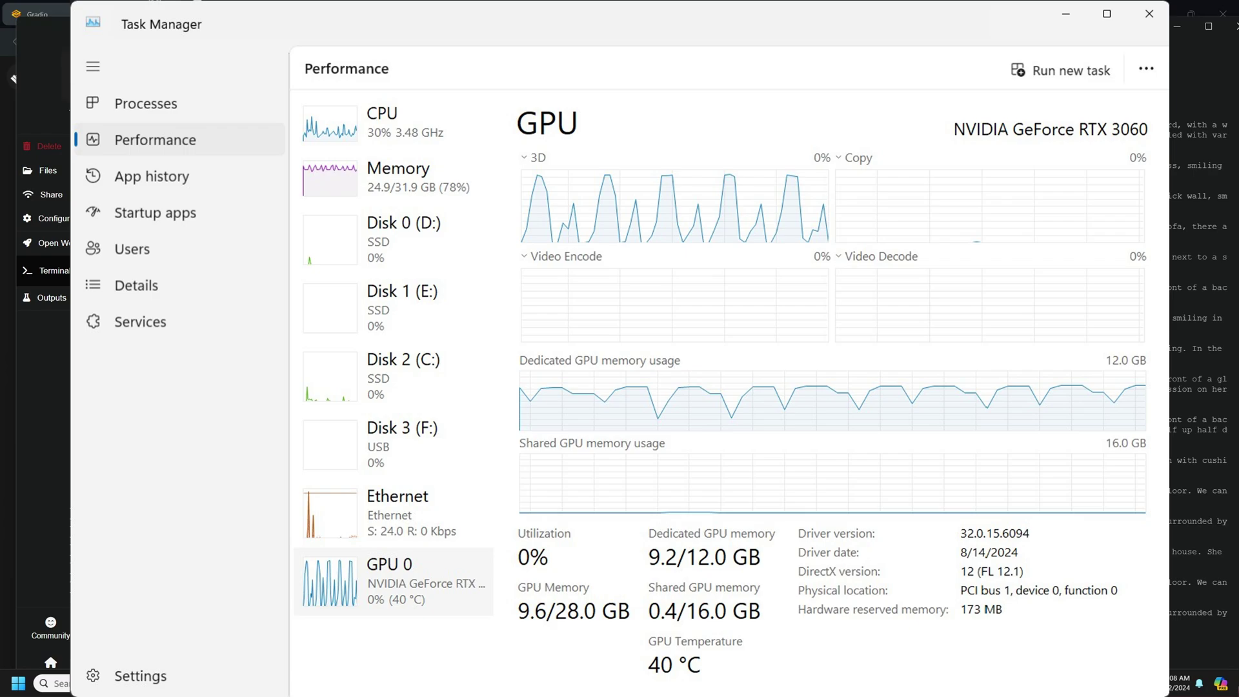
pyautogui.hotkey('alt', 'F4')
pyautogui.hotkey('alt', 'Tab')
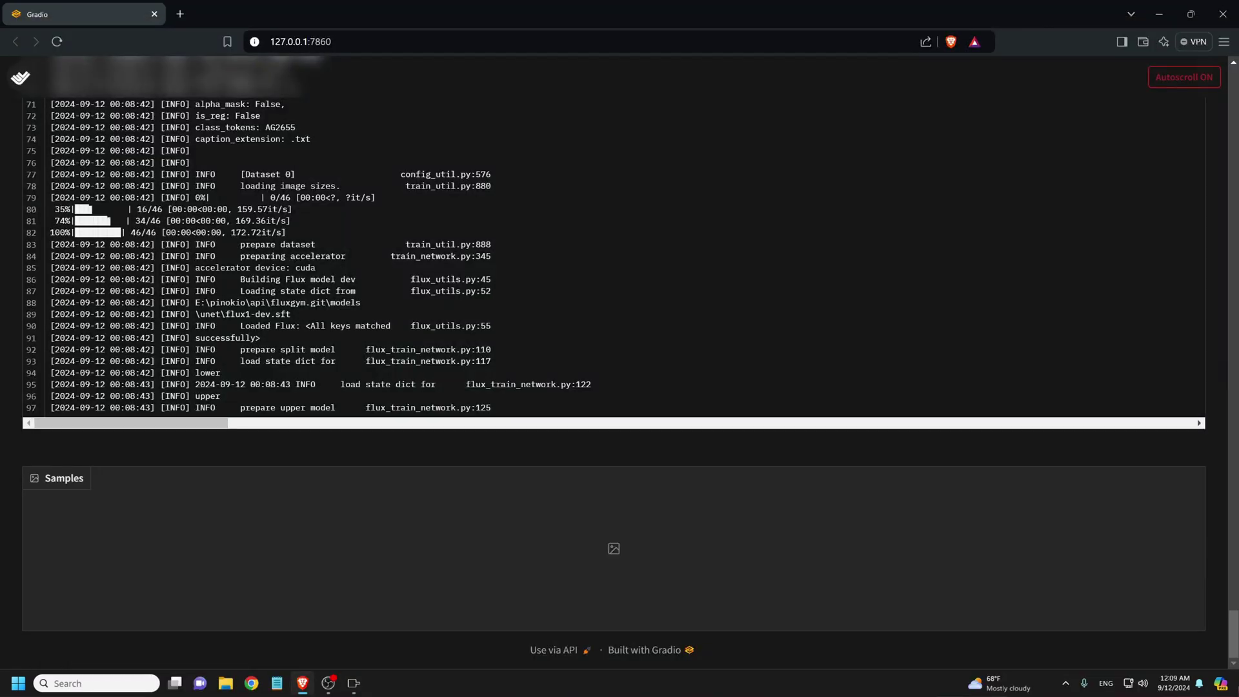
pyautogui.hotkey('alt', 'Tab')
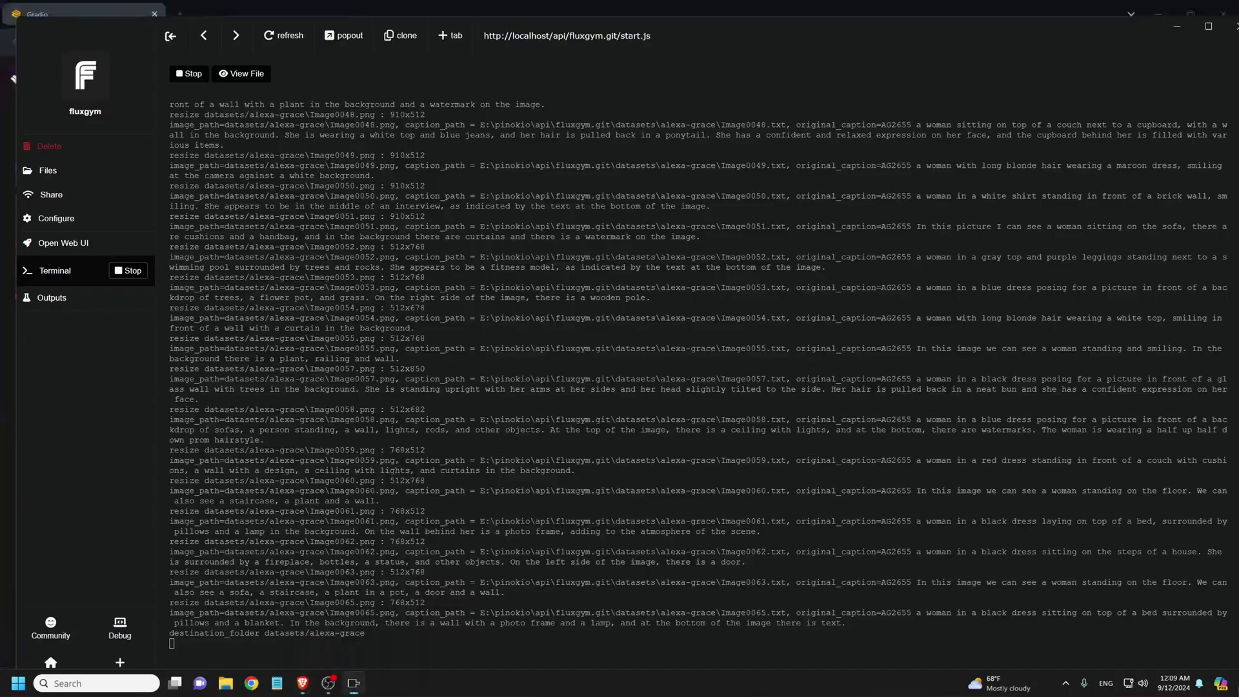
pyautogui.hotkey('alt', 'Tab')
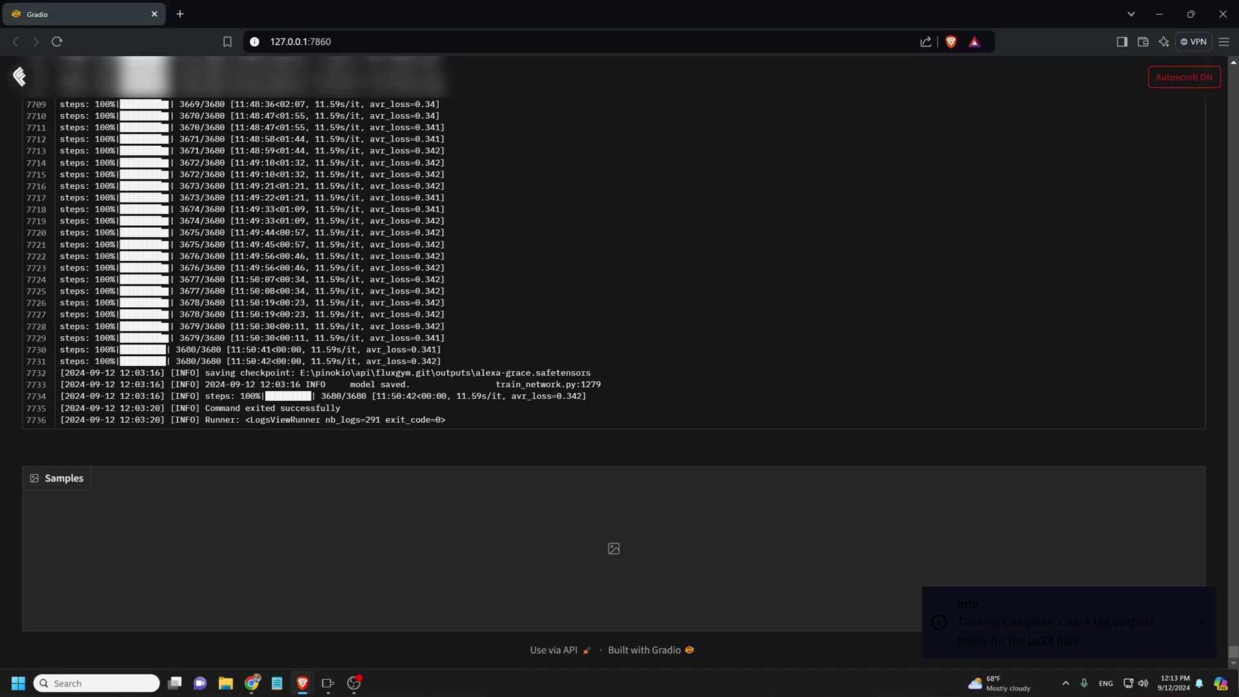
# - Open Fluxgym's outputs folder from the Pinokio fluxgym window
pyautogui.click(328, 683)
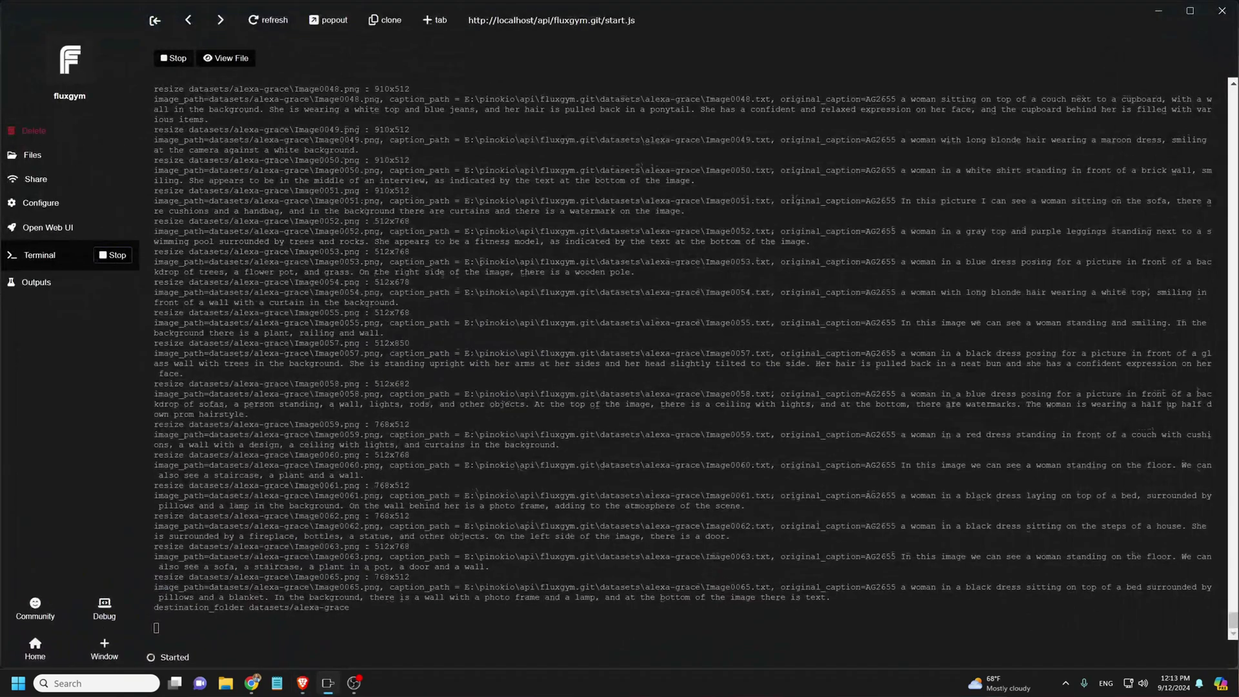
pyautogui.click(37, 282)
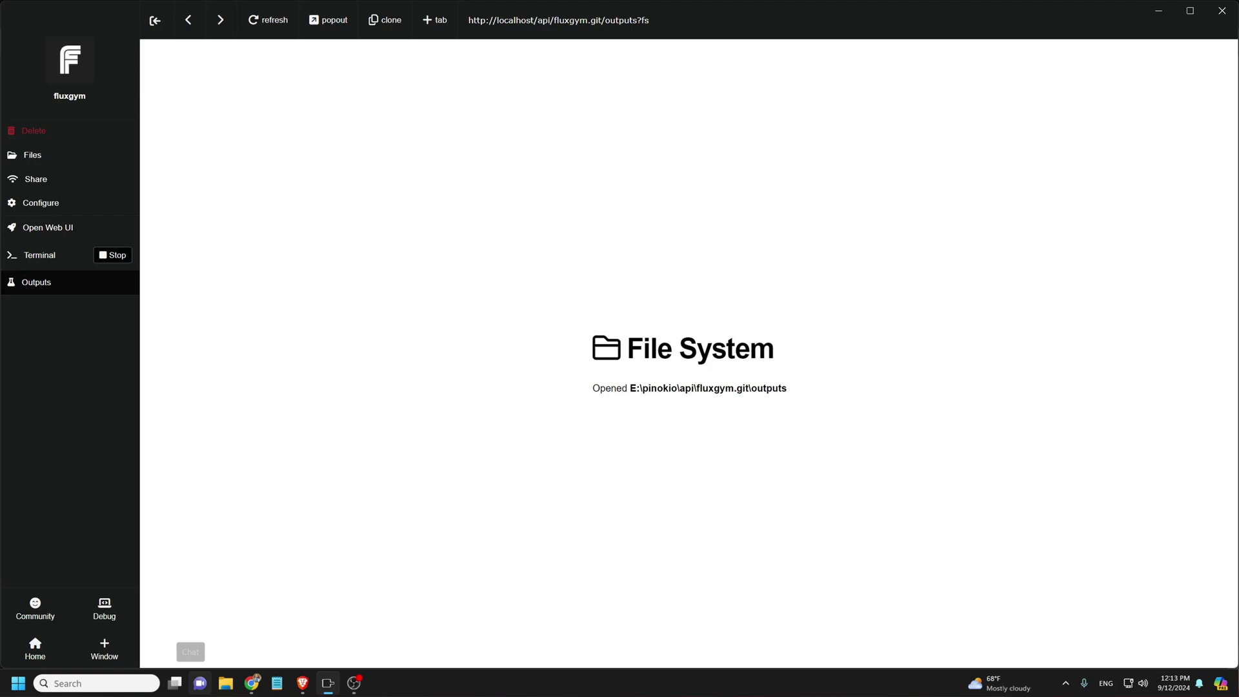
# - Navigate File Explorer to E:\pinokio\api\fluxgym.git\outputs to list the alexa-grace LoRA files
pyautogui.click(226, 683)
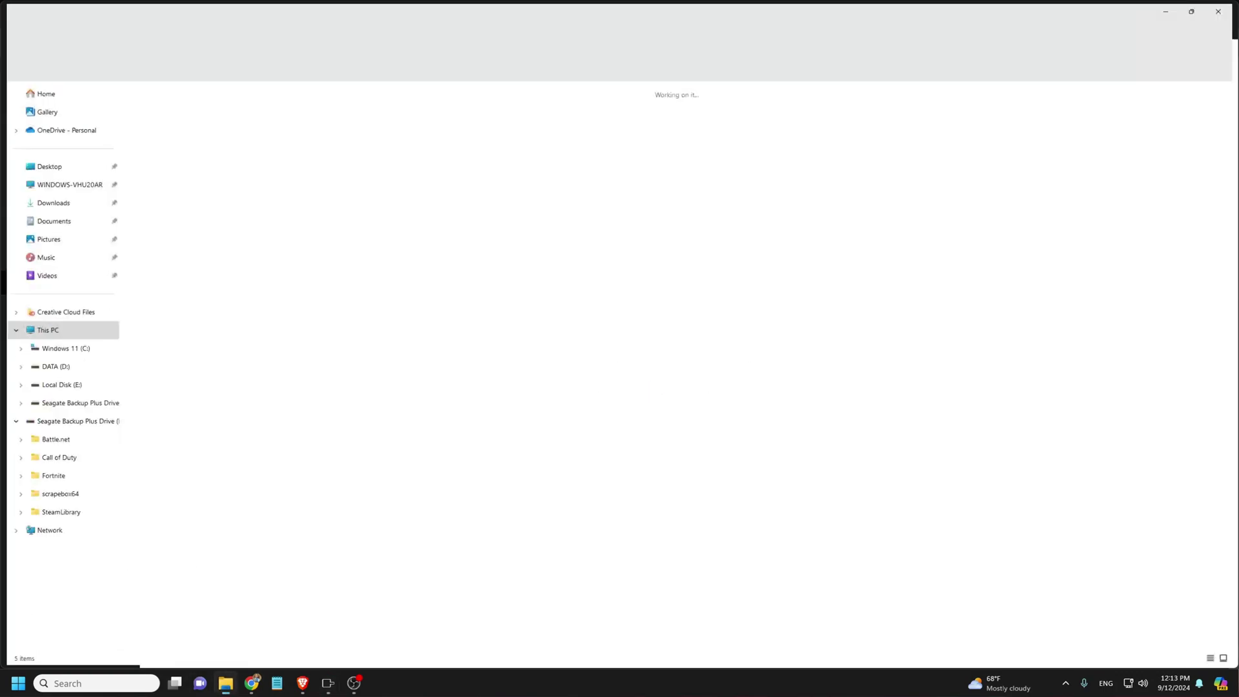
pyautogui.doubleClick(491, 109)
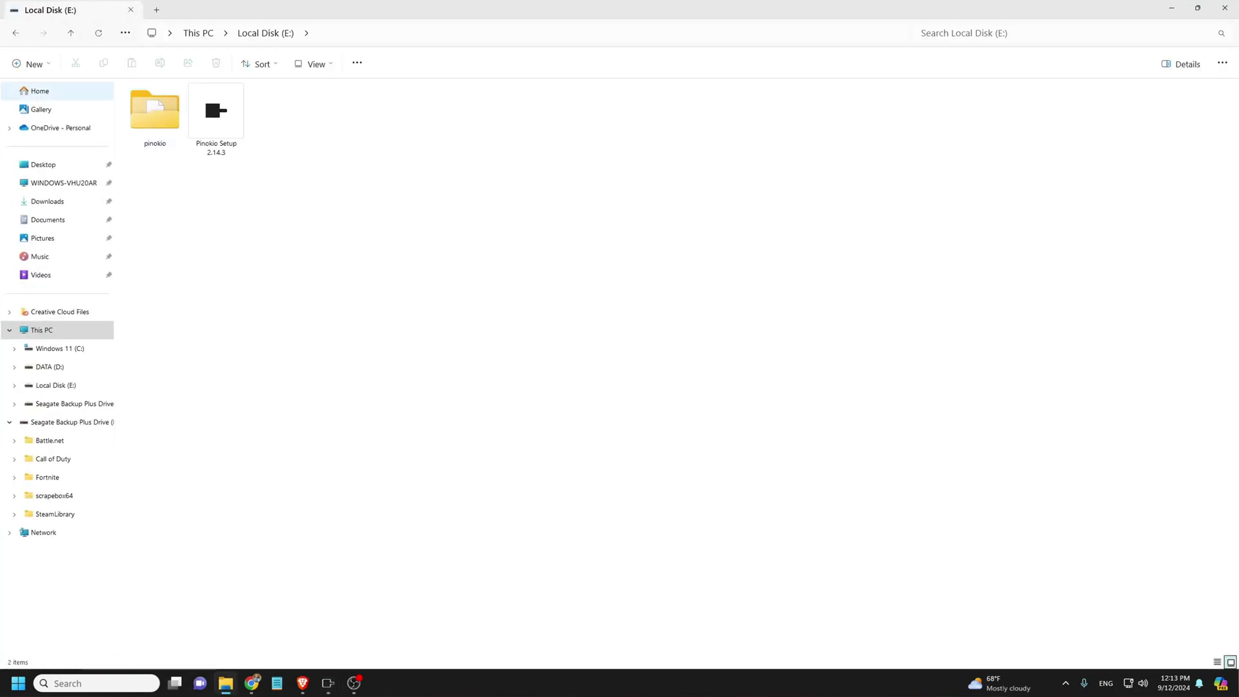
pyautogui.doubleClick(155, 111)
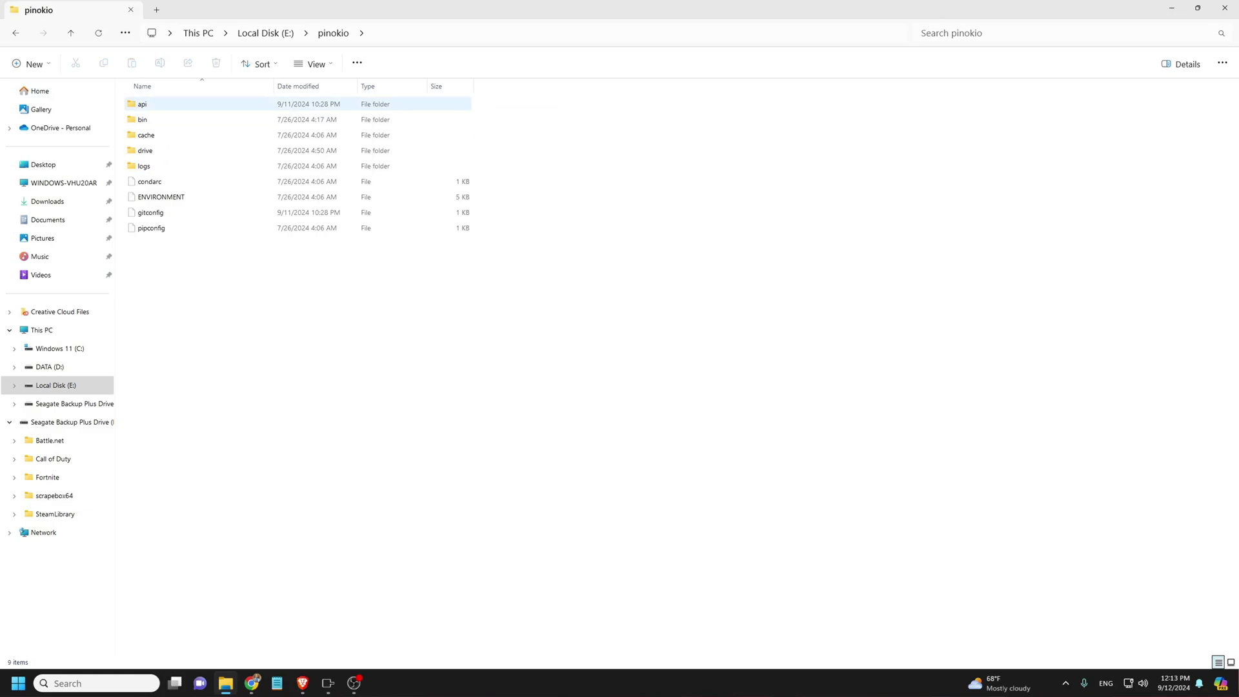
pyautogui.doubleClick(145, 104)
pyautogui.doubleClick(154, 120)
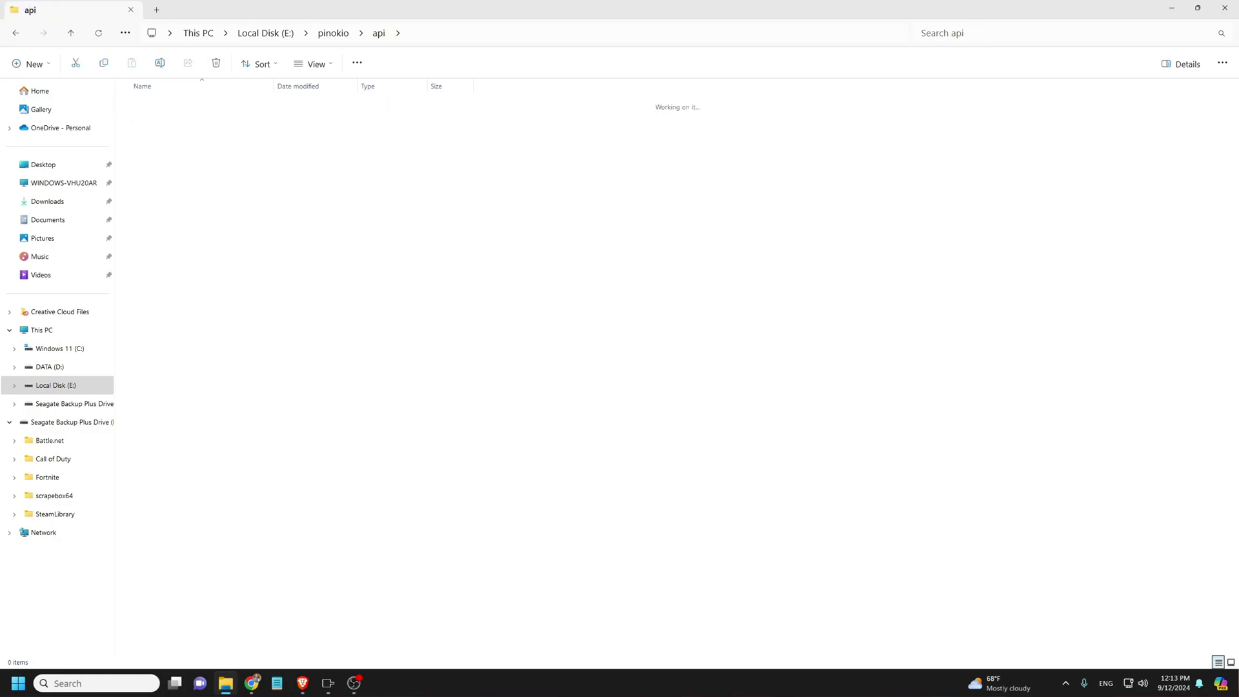
pyautogui.doubleClick(149, 181)
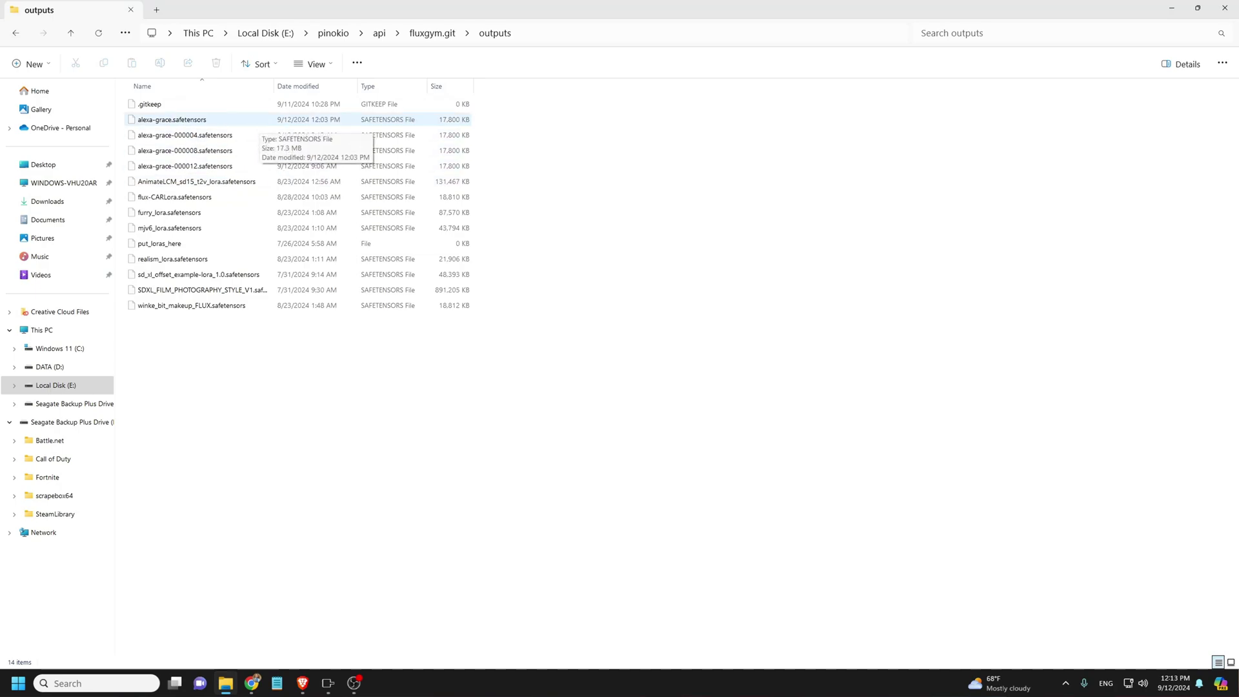
# - Select an alexa-grace checkpoint, then stop the fluxgym app and return to Pinokio's home
pyautogui.click(185, 150)
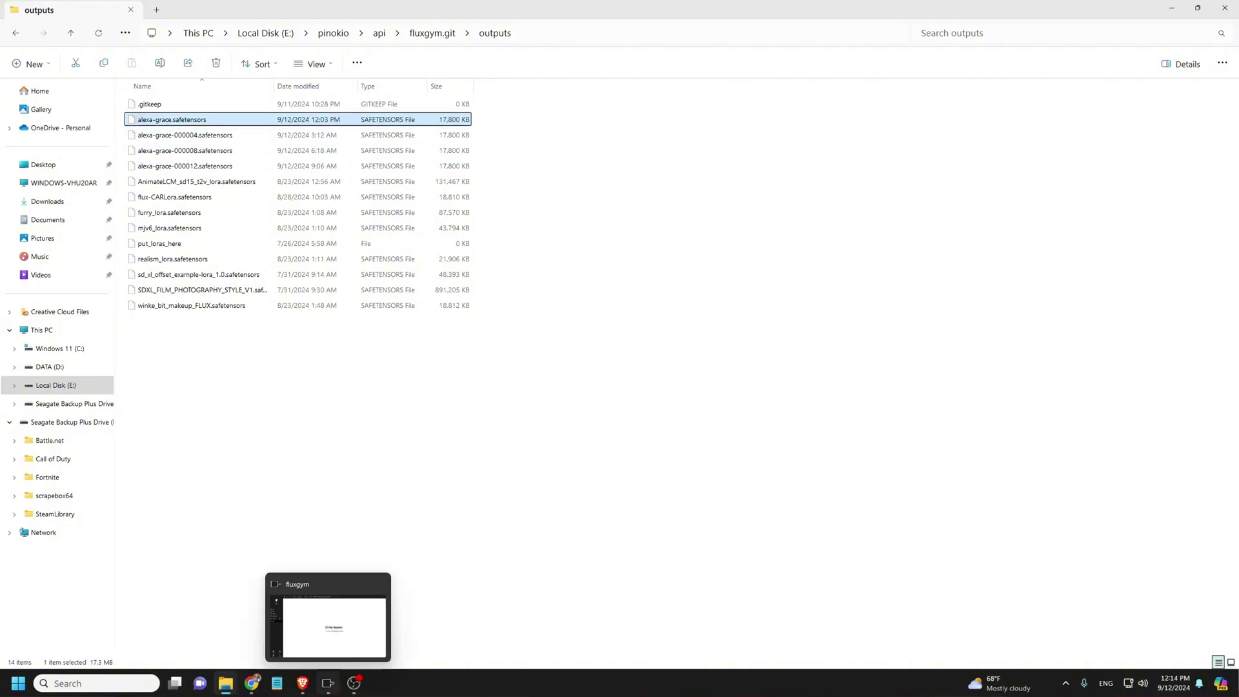
pyautogui.click(328, 683)
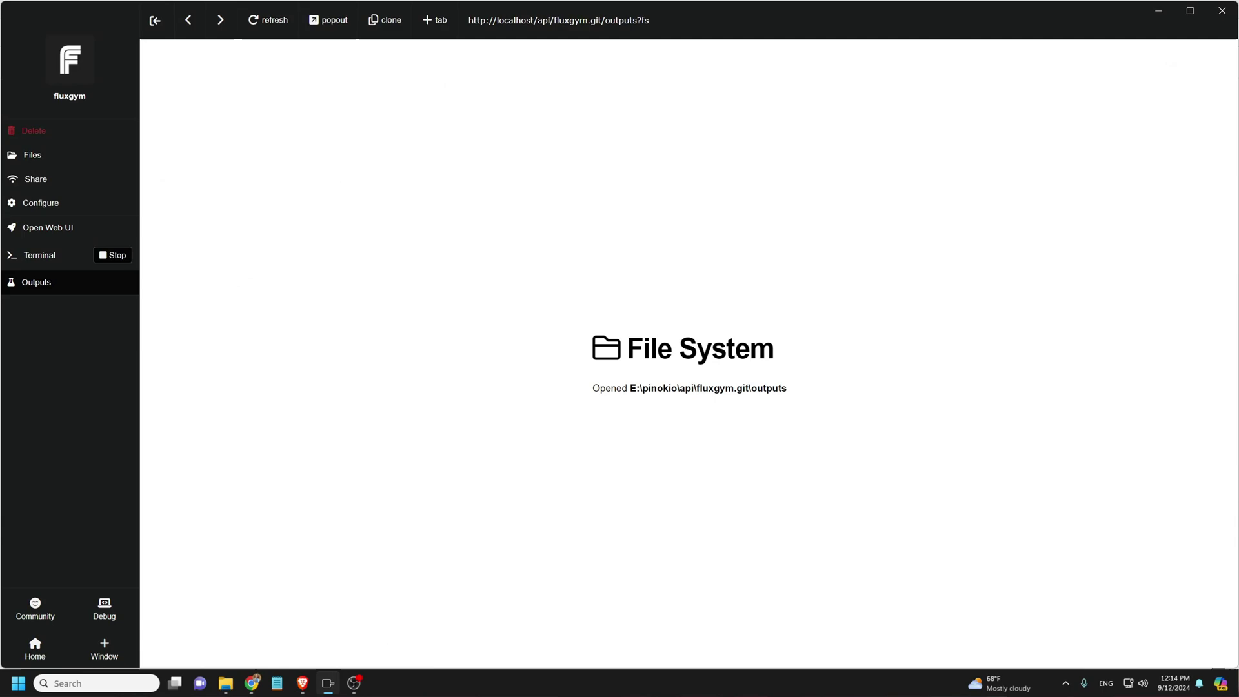
pyautogui.click(39, 255)
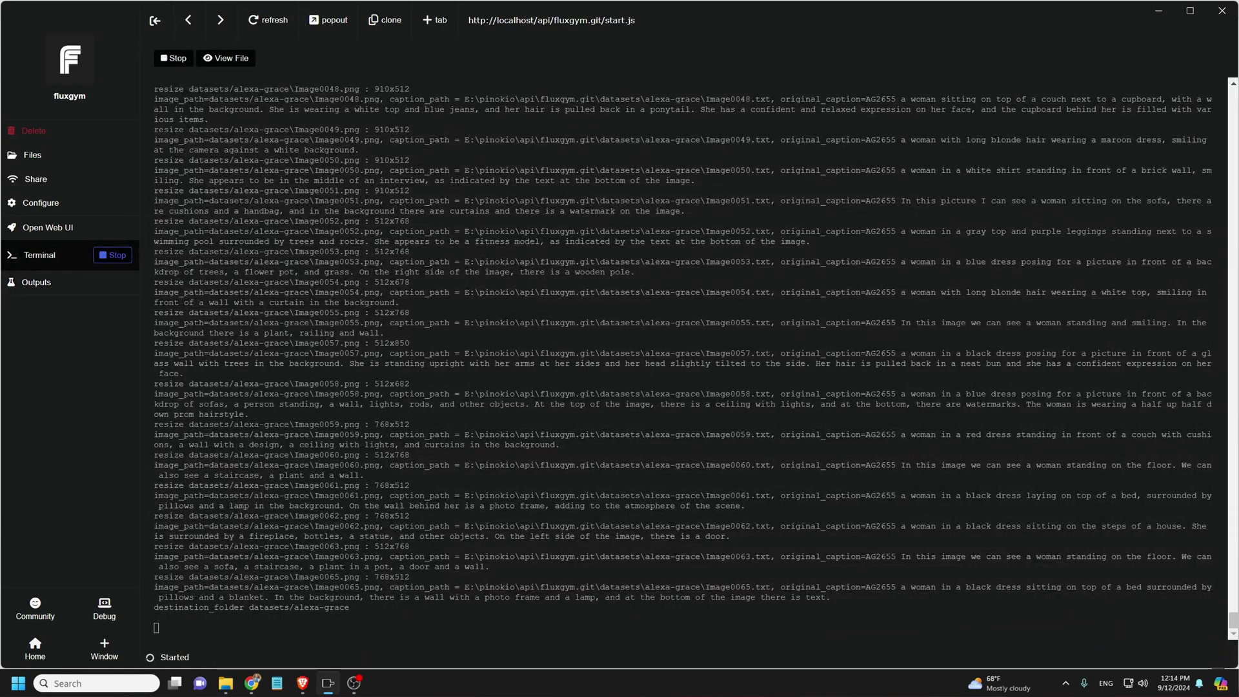
pyautogui.click(112, 255)
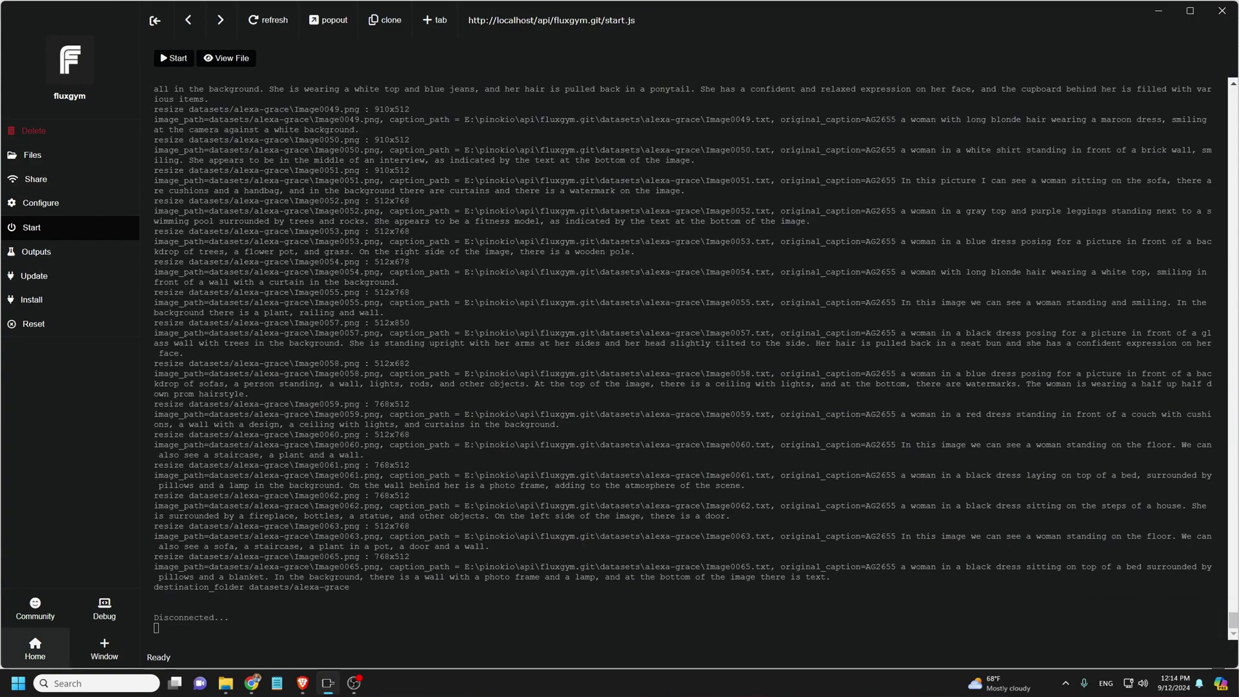
pyautogui.click(35, 645)
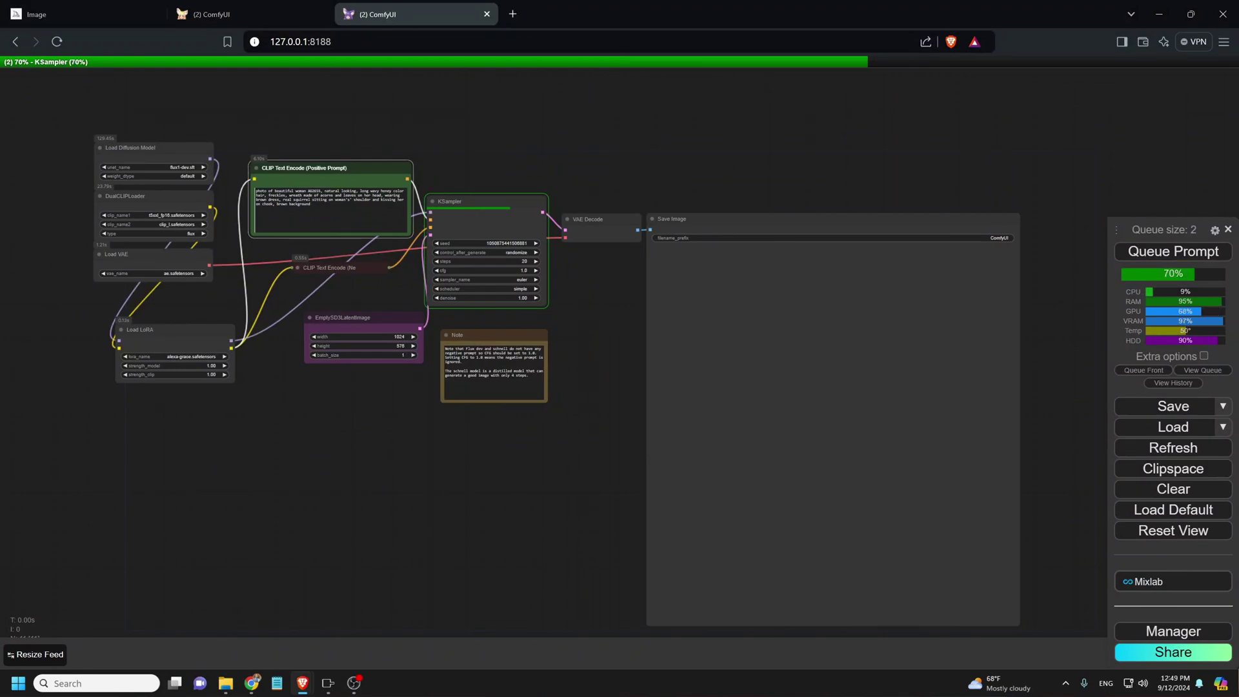
# - Confirm AG2655 in the prompt and view the finished acorn-crown, squirrel portrait in Save Image
pyautogui.scroll(8, 96, 167)
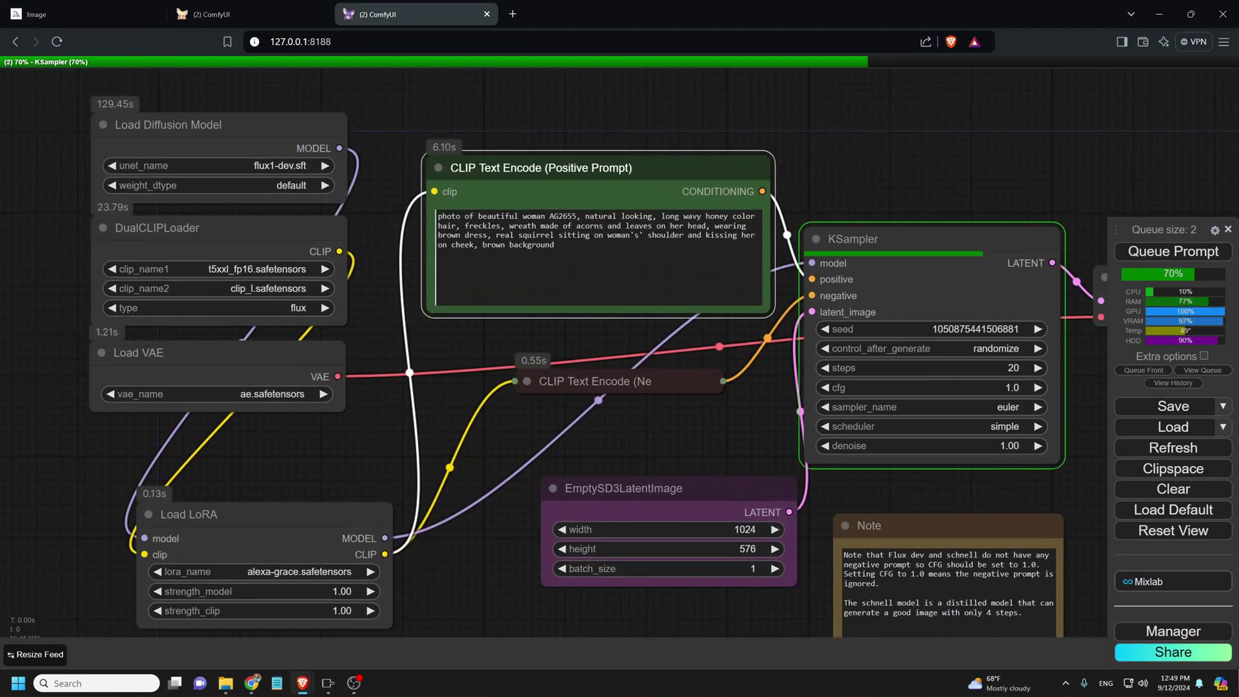
pyautogui.scroll(-1, 316, 474)
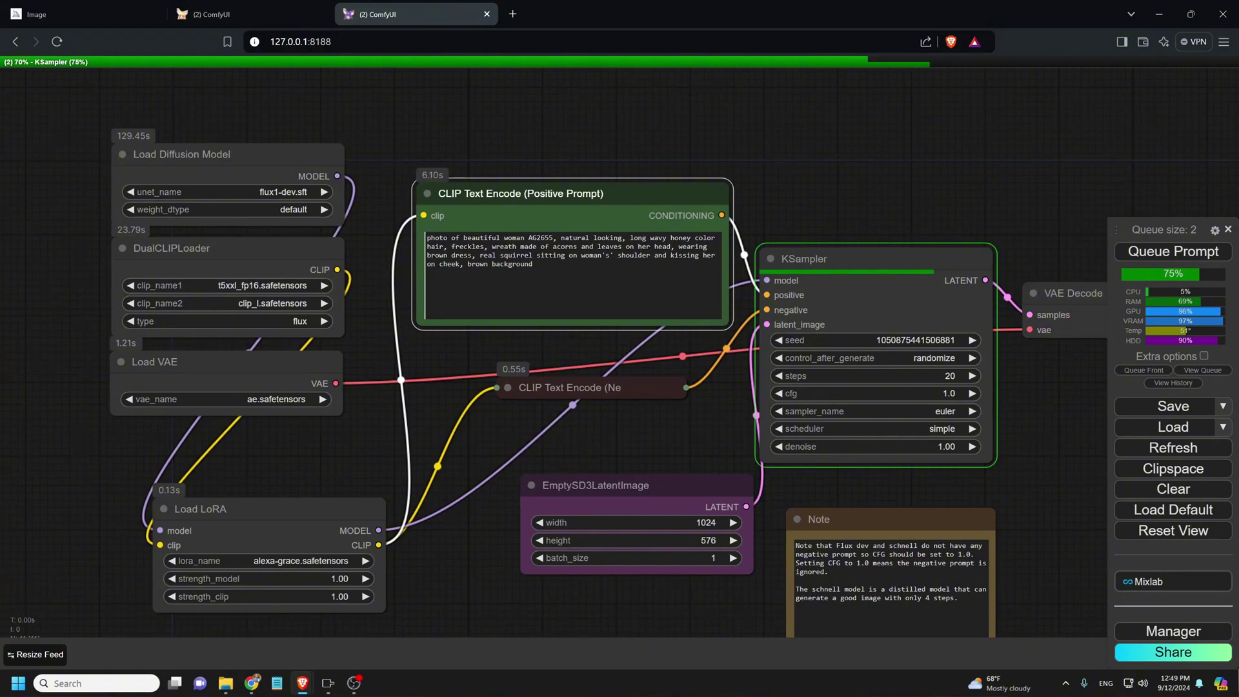
pyautogui.doubleClick(541, 238)
pyautogui.click(533, 264)
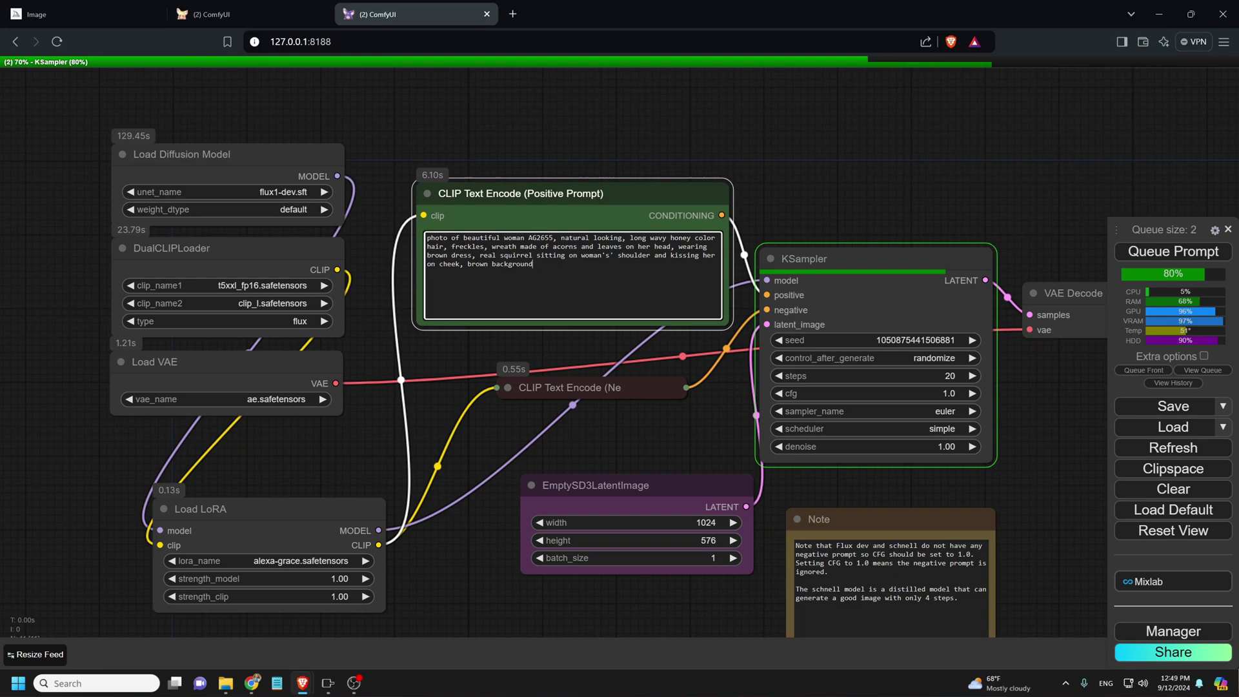
pyautogui.scroll(-6, 440, 330)
pyautogui.moveTo(775, 484); pyautogui.dragTo(439, 351)
pyautogui.scroll(1, 516, 361)
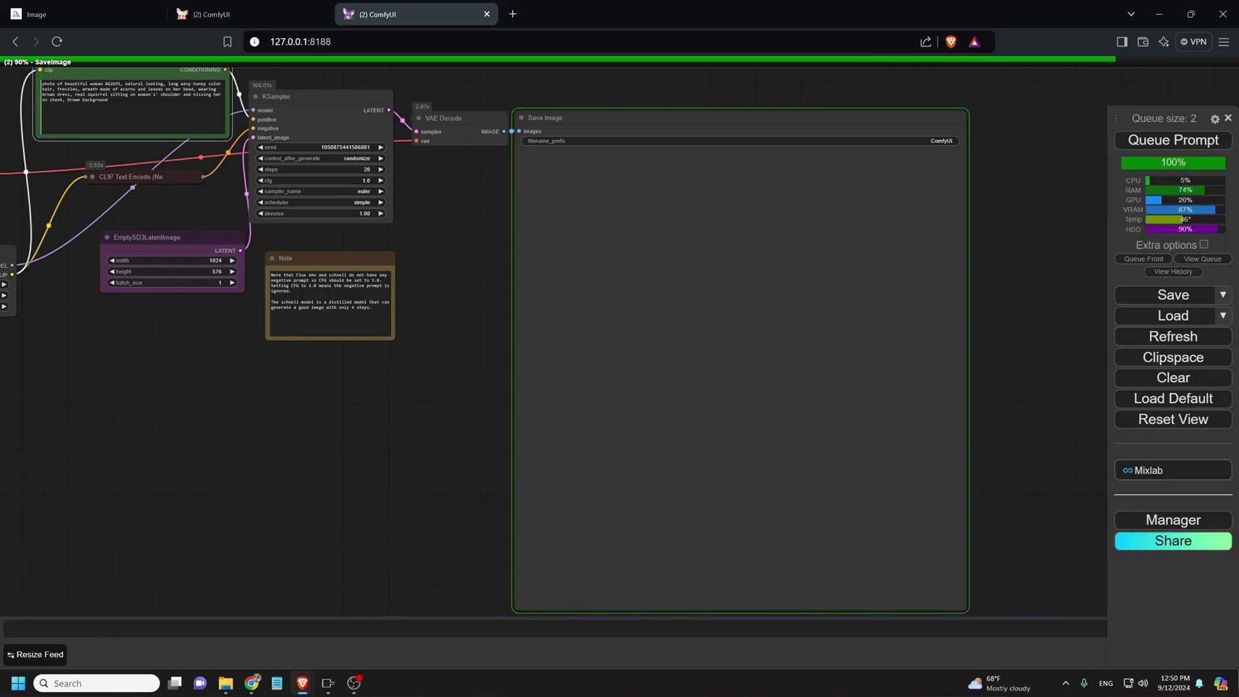
pyautogui.scroll(5, 795, 365)
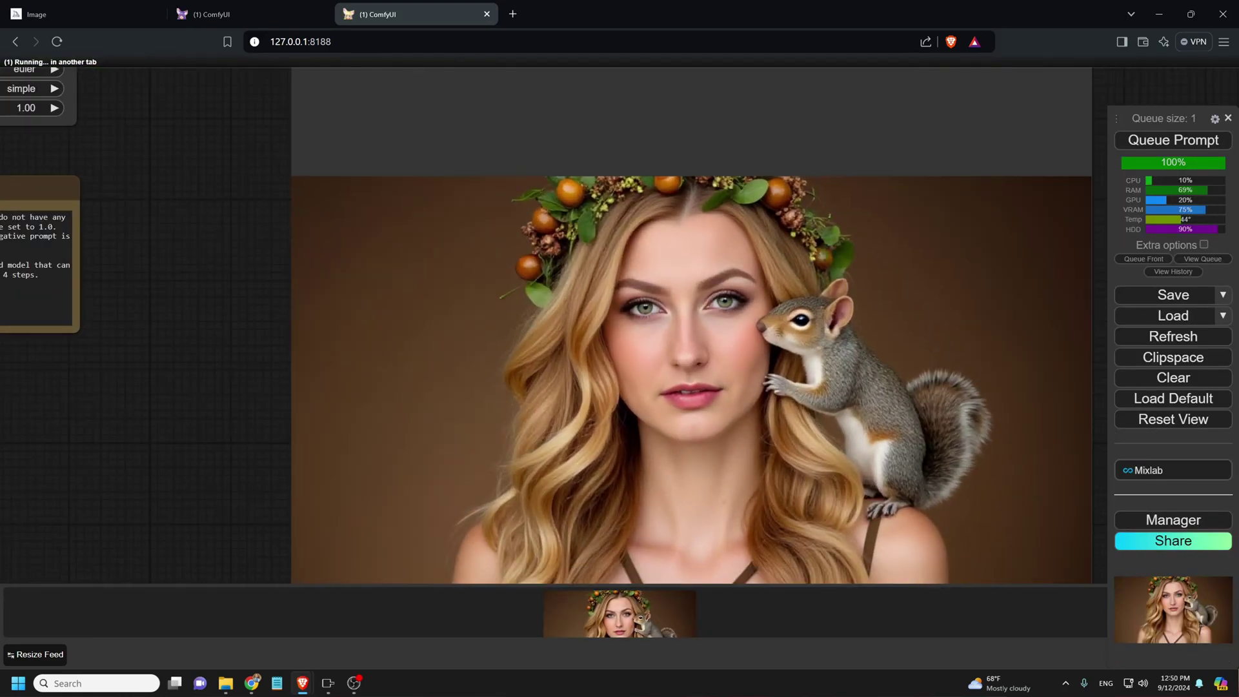
pyautogui.scroll(-6, 660, 396)
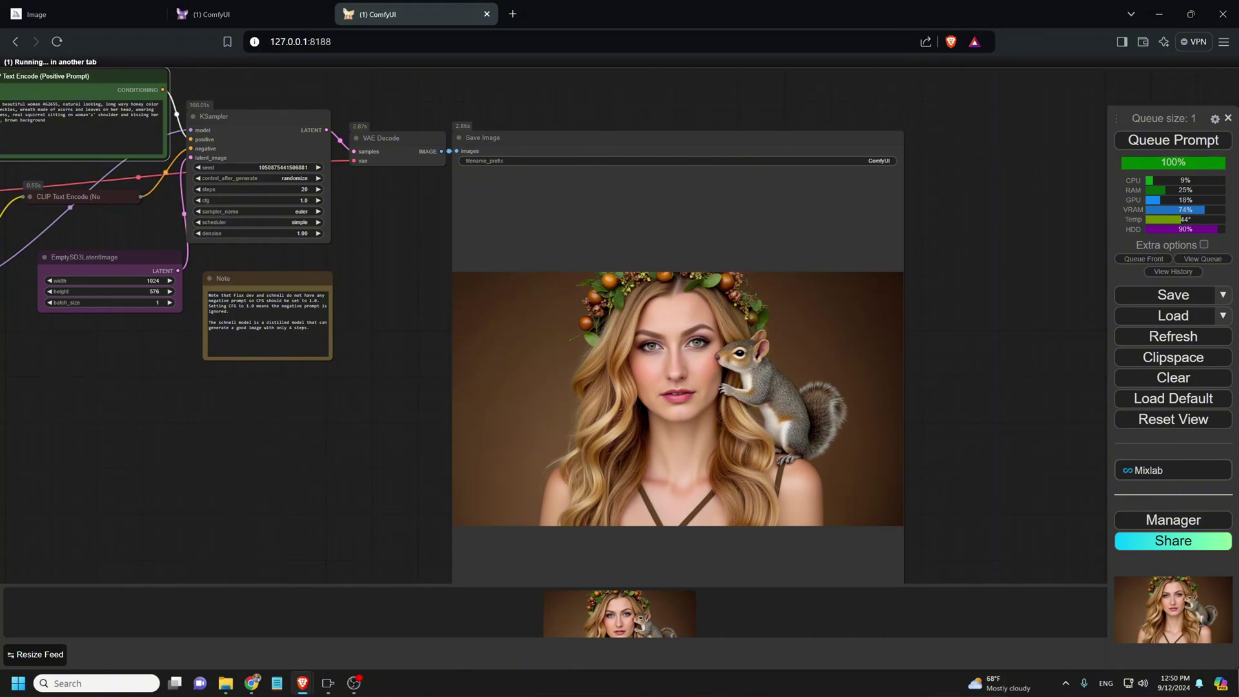
pyautogui.click(225, 683)
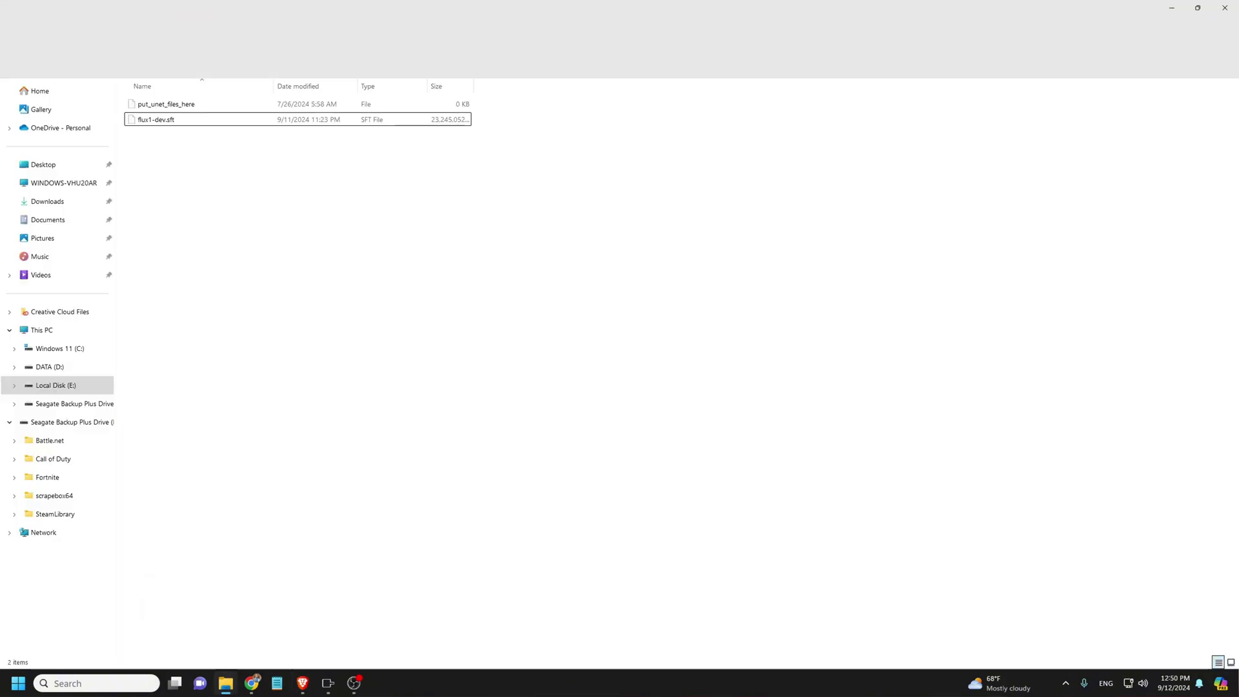
pyautogui.click(43, 164)
pyautogui.doubleClick(155, 111)
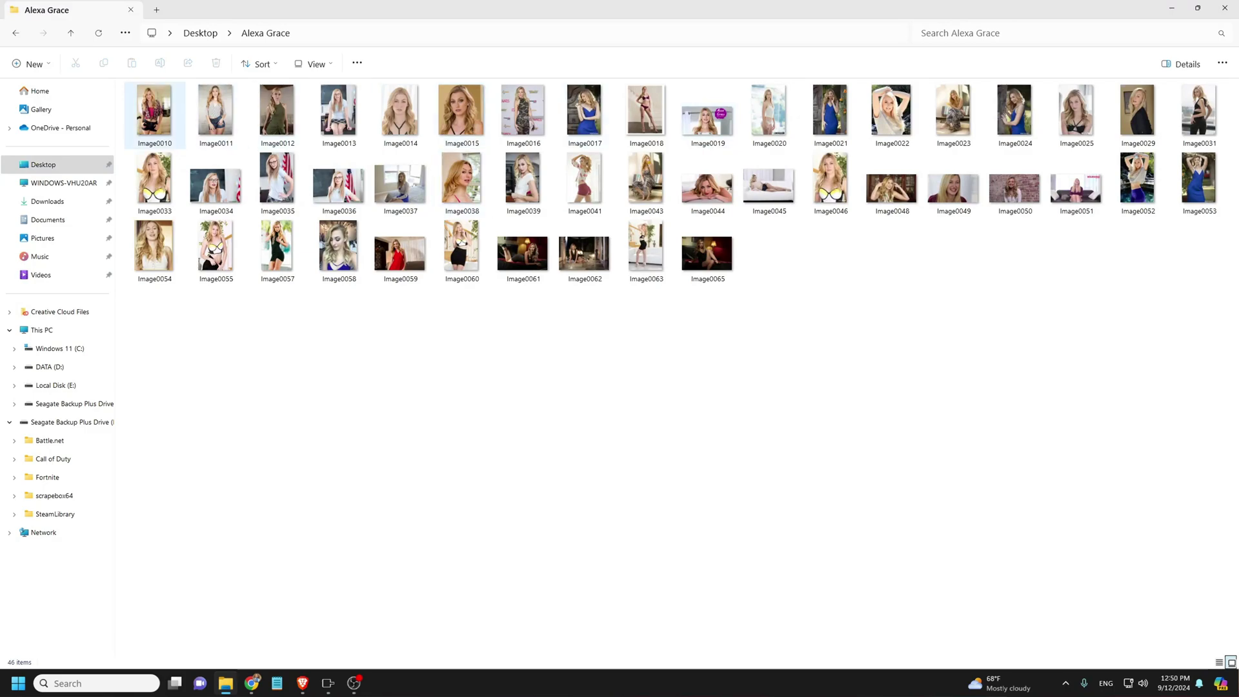
pyautogui.doubleClick(155, 179)
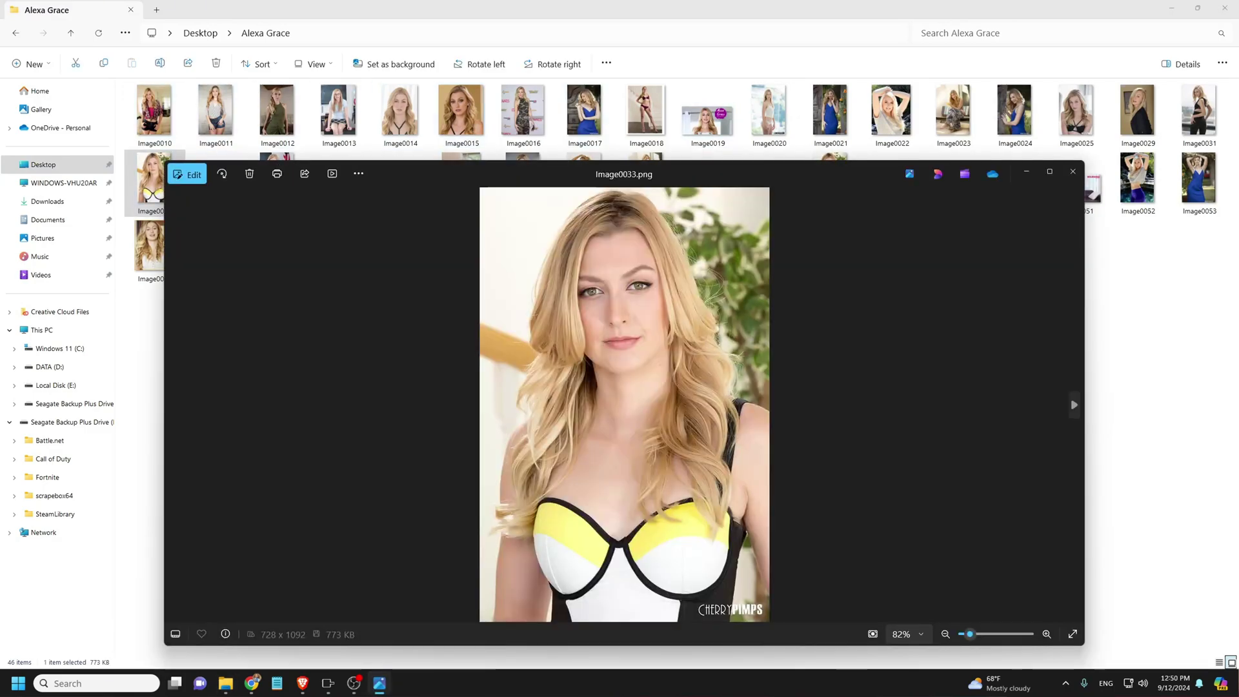
pyautogui.moveTo(328, 683)
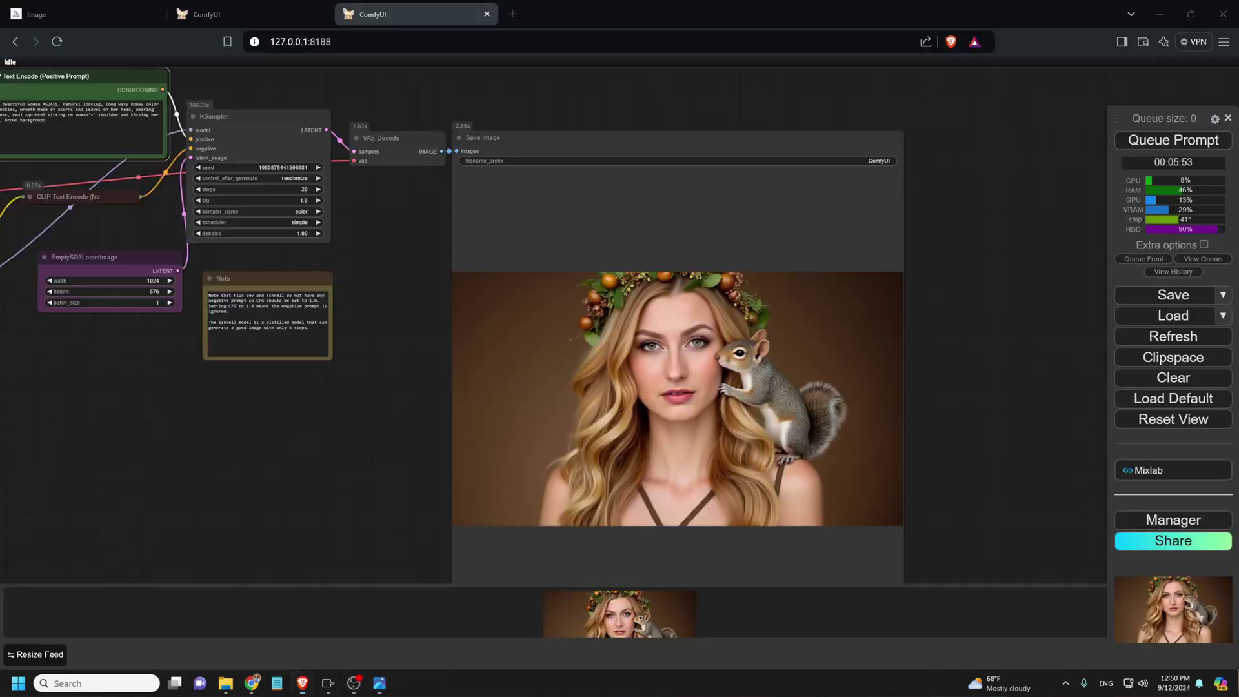
pyautogui.click(302, 683)
# - Position the Photos viewer beside ComfyUI's generated squirrel portrait
pyautogui.click(379, 683)
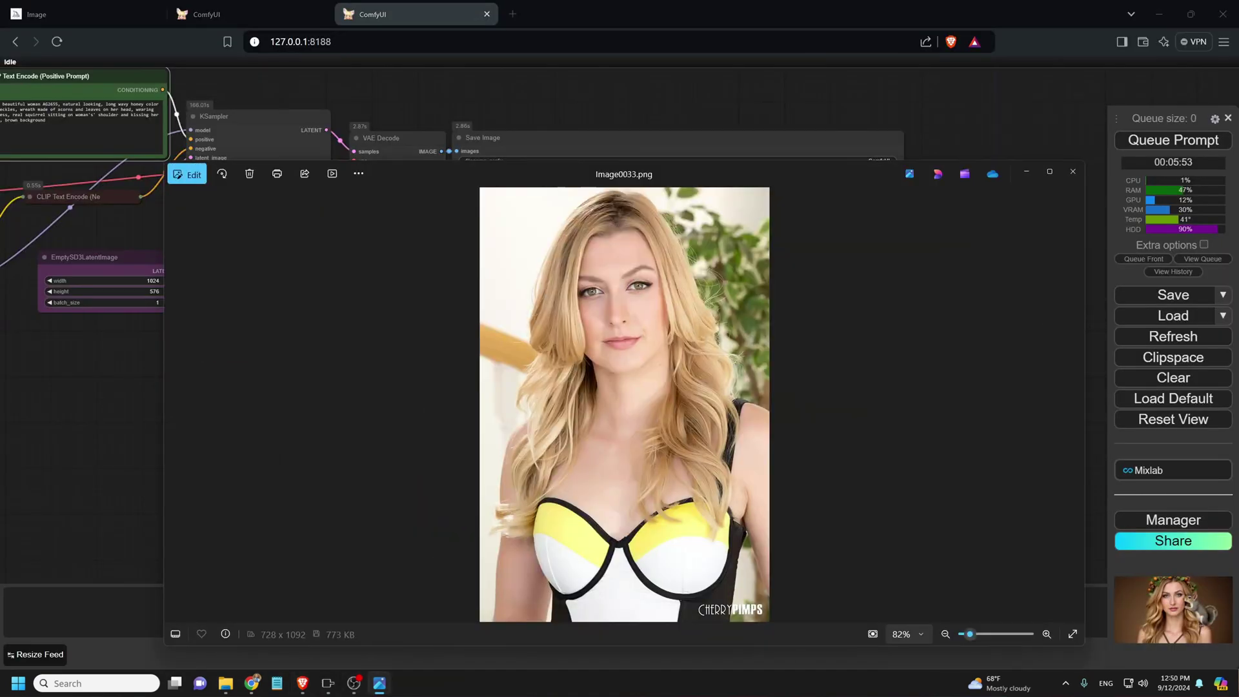
pyautogui.moveTo(713, 168); pyautogui.dragTo(198, 154)
pyautogui.moveTo(491, 138); pyautogui.dragTo(626, 123)
pyautogui.hotkey('alt', 'Tab')
pyautogui.moveTo(331, 160); pyautogui.dragTo(444, 114)
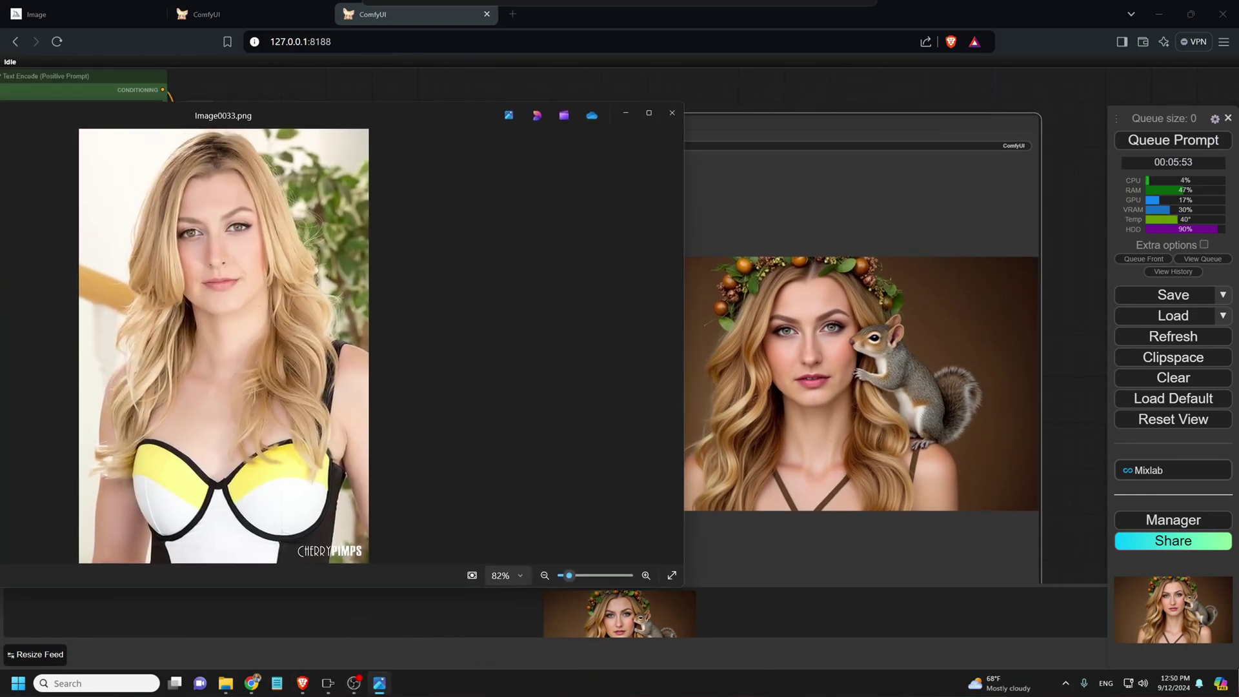
pyautogui.click(673, 346)
pyautogui.click(673, 346)
pyautogui.click(673, 346)
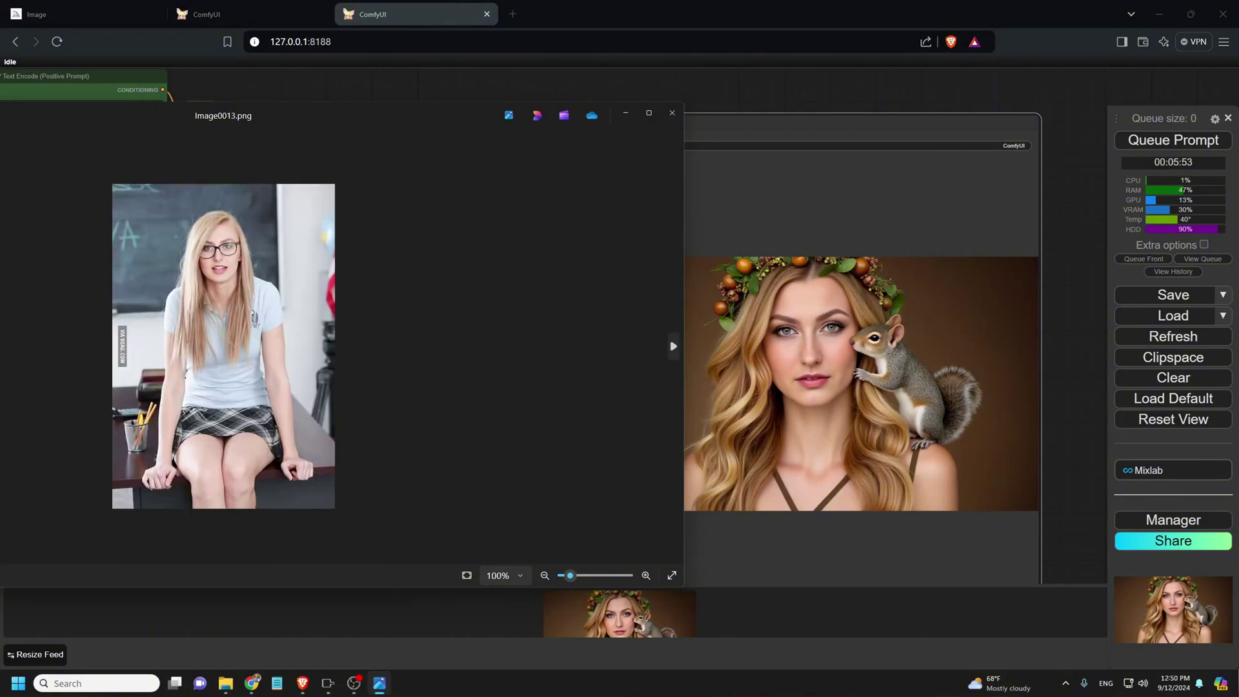
pyautogui.click(673, 346)
pyautogui.click(674, 346)
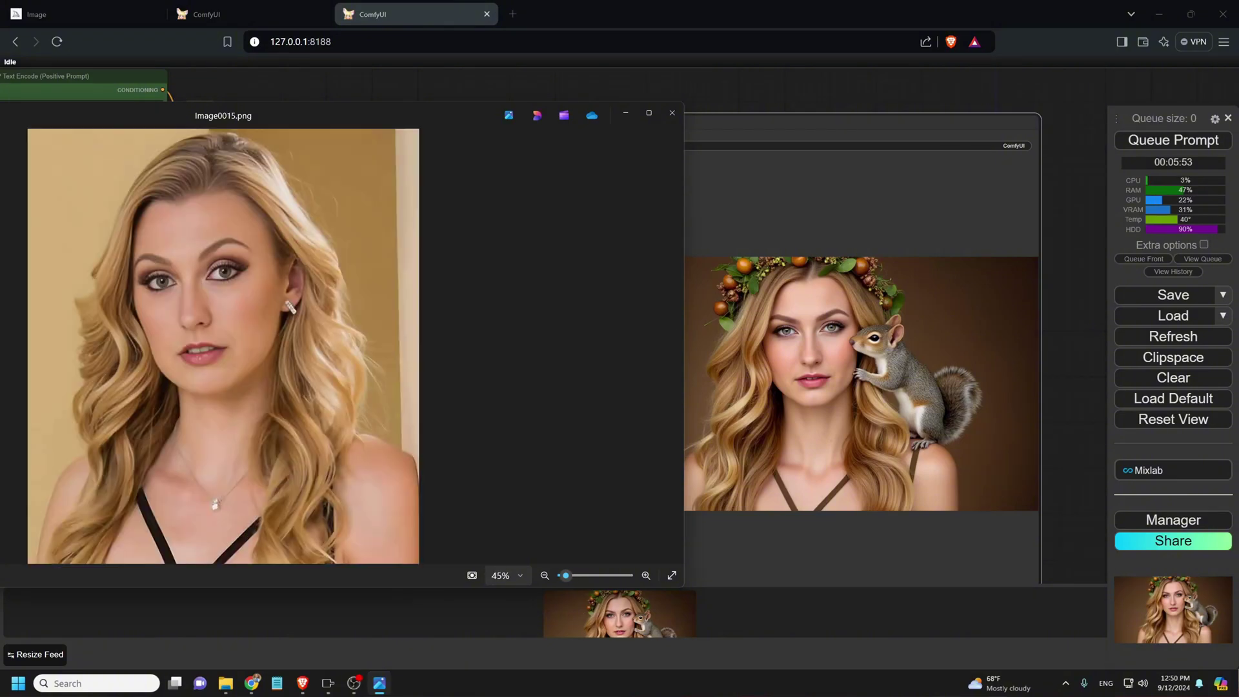
pyautogui.click(673, 346)
pyautogui.click(673, 346)
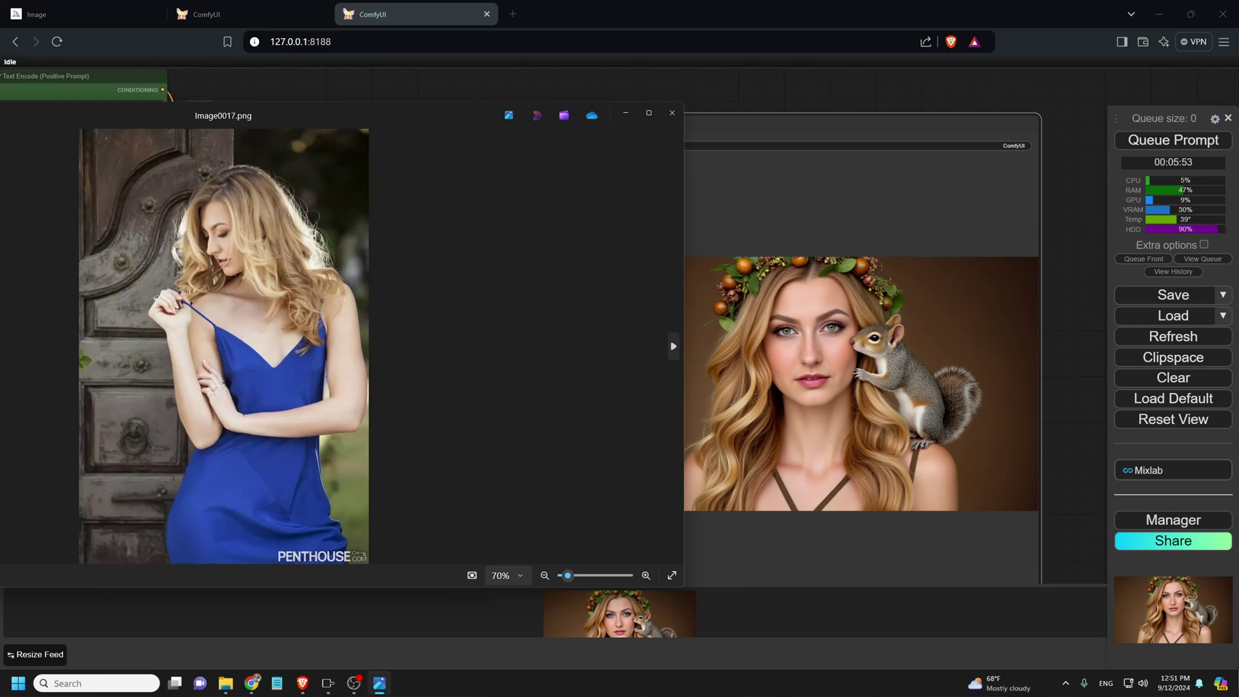
pyautogui.click(673, 346)
pyautogui.click(674, 346)
pyautogui.click(674, 346)
pyautogui.click(674, 346)
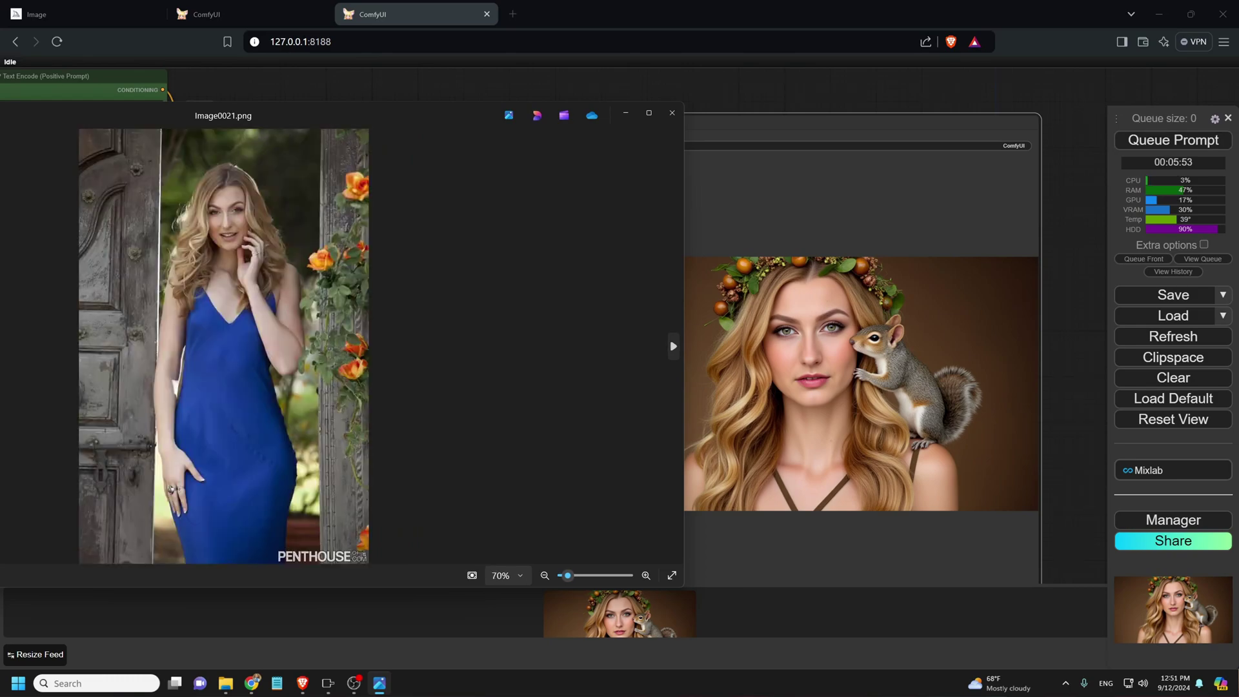
pyautogui.click(673, 346)
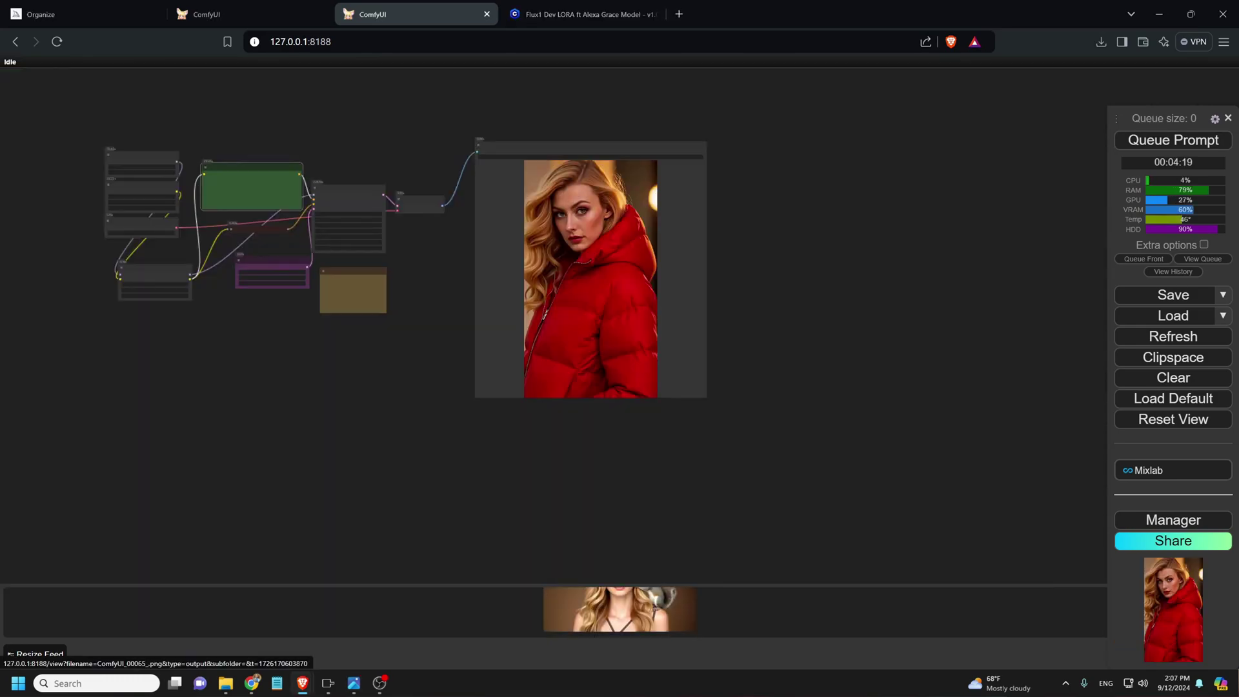
# - Flip through the generated portraits full-screen back to the red-jacket one, then switch to the Civitai tab
pyautogui.click(618, 610)
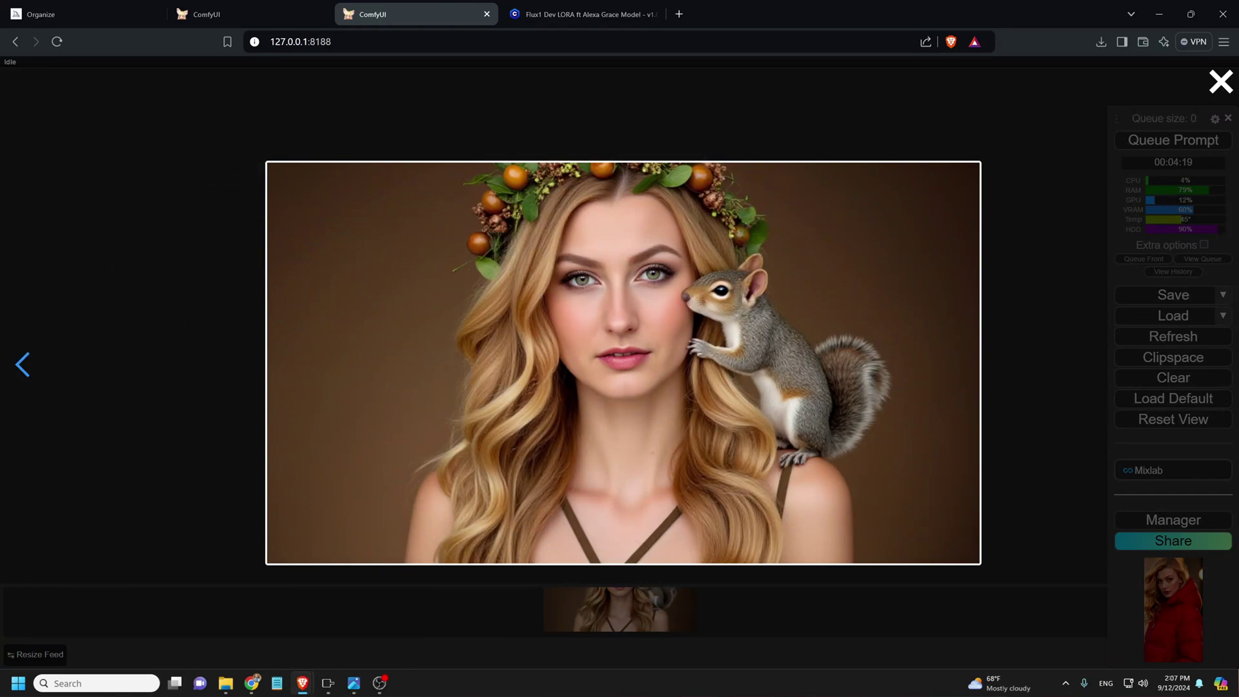
pyautogui.click(23, 365)
pyautogui.click(23, 365)
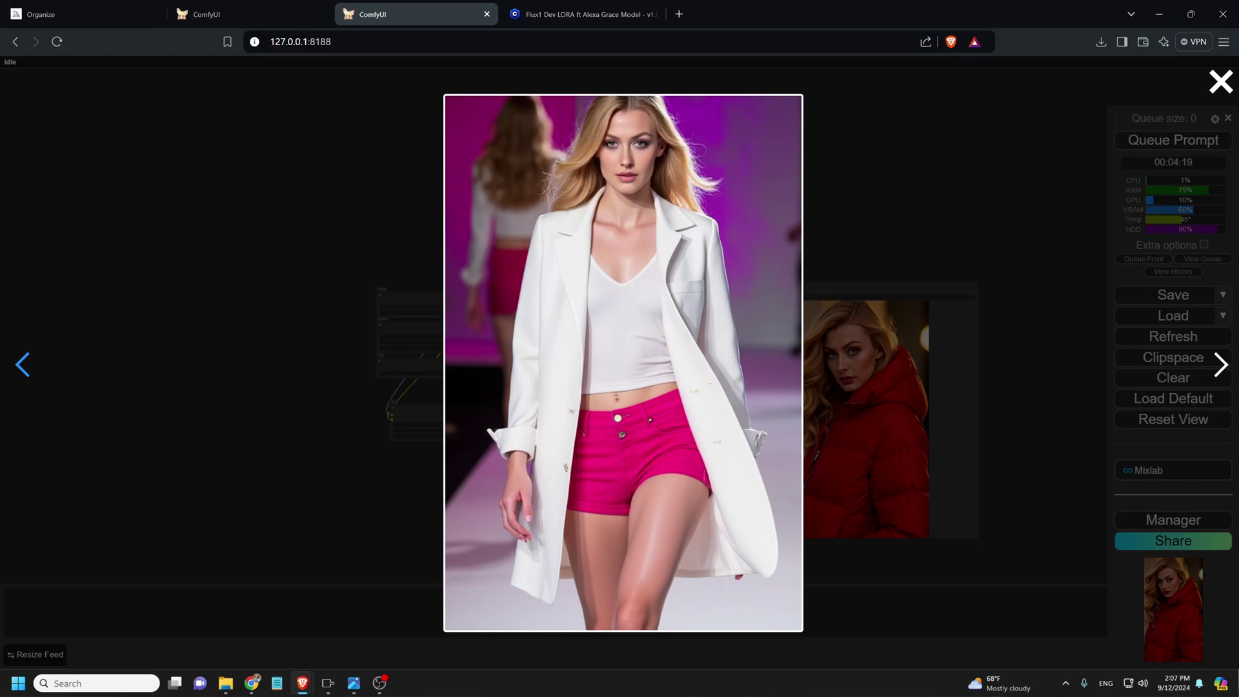
pyautogui.click(23, 365)
pyautogui.click(23, 365)
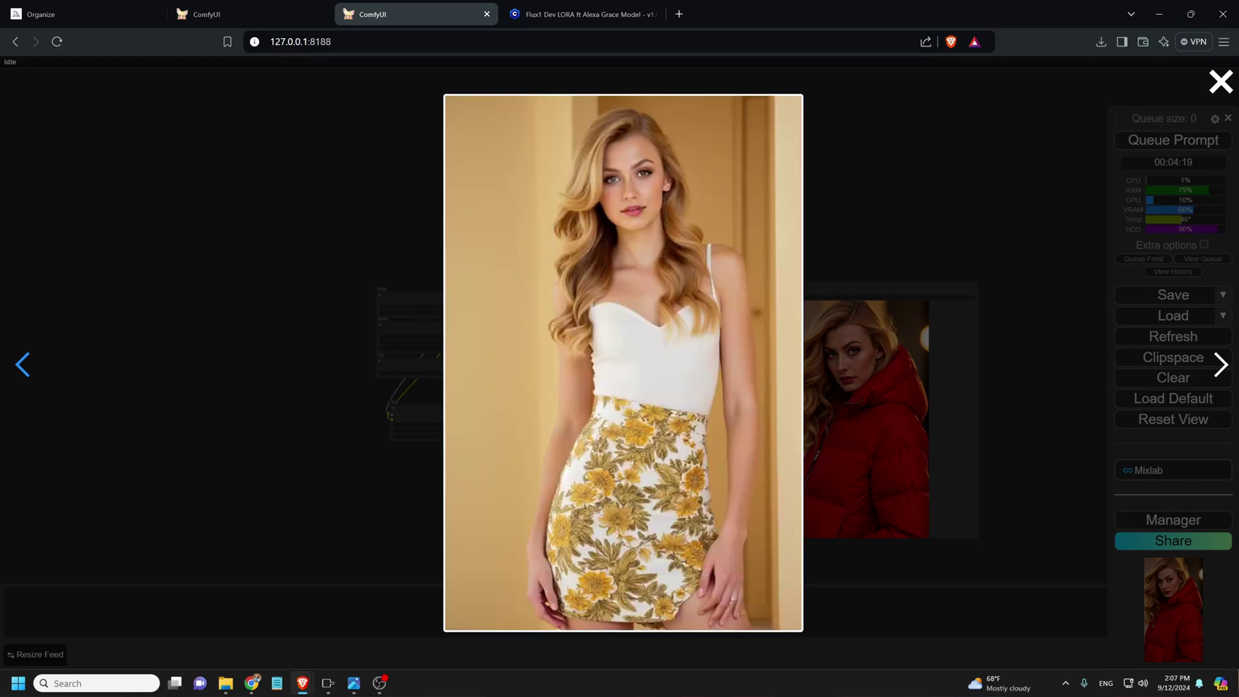
pyautogui.click(22, 365)
pyautogui.click(23, 365)
pyautogui.click(23, 365)
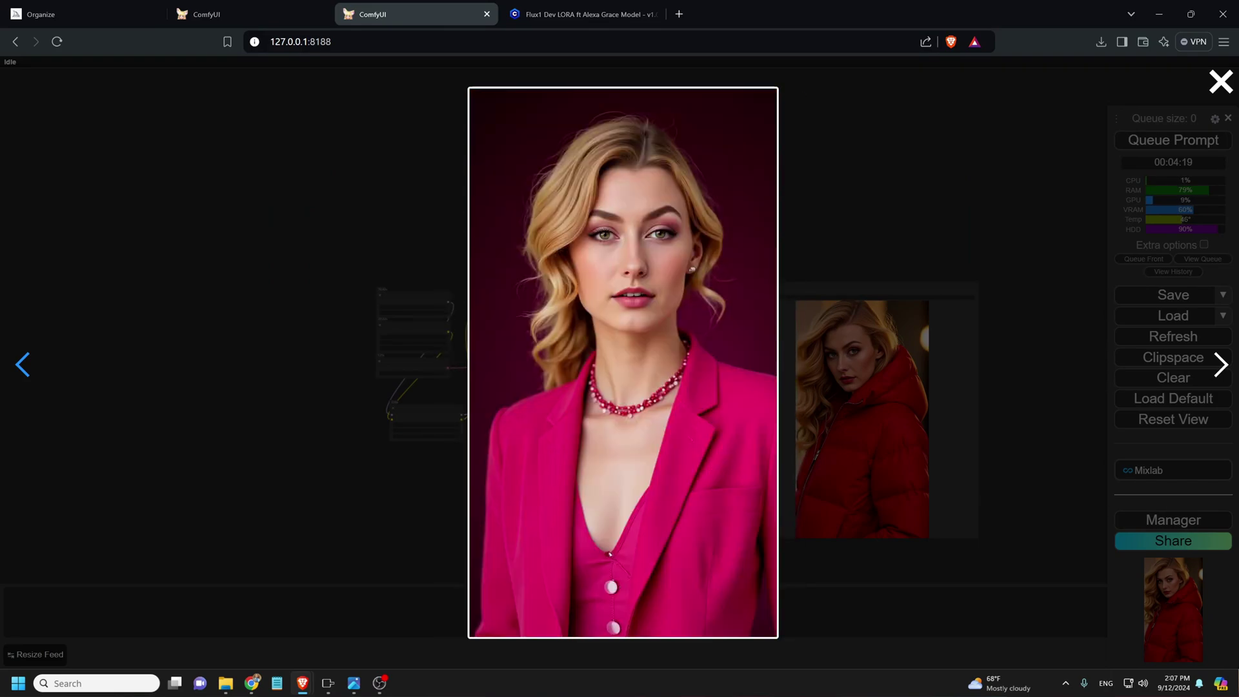
pyautogui.click(23, 364)
pyautogui.click(22, 365)
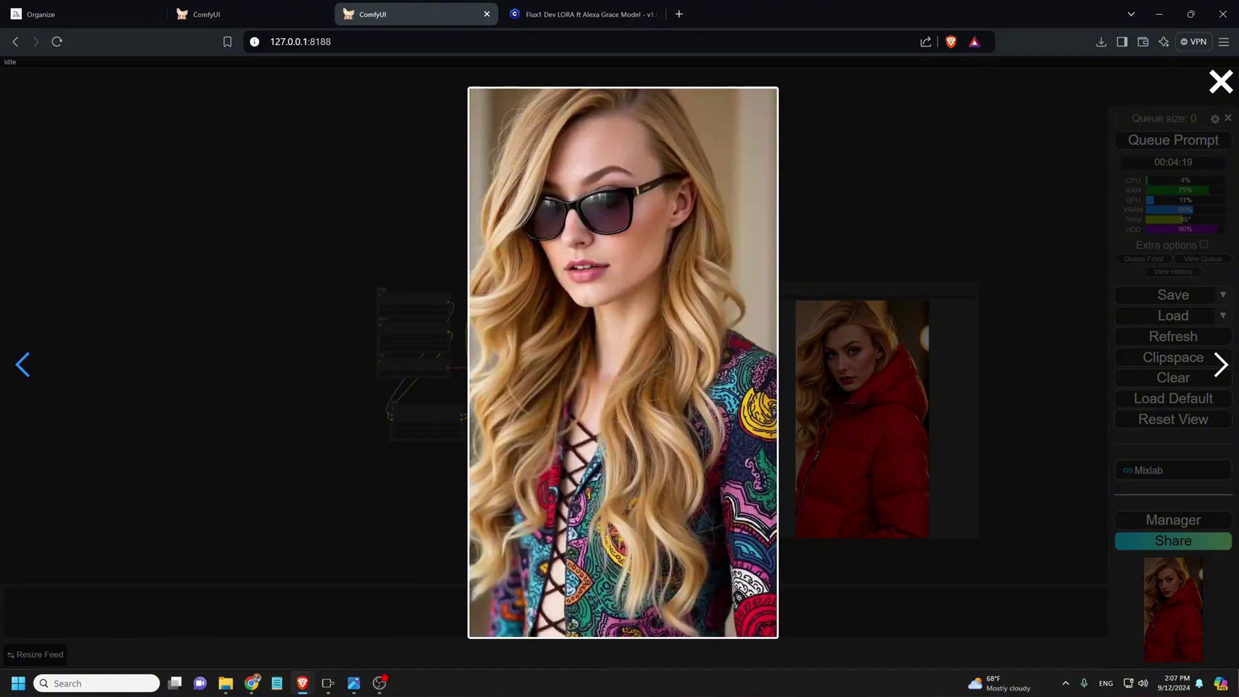
pyautogui.click(23, 365)
pyautogui.click(22, 365)
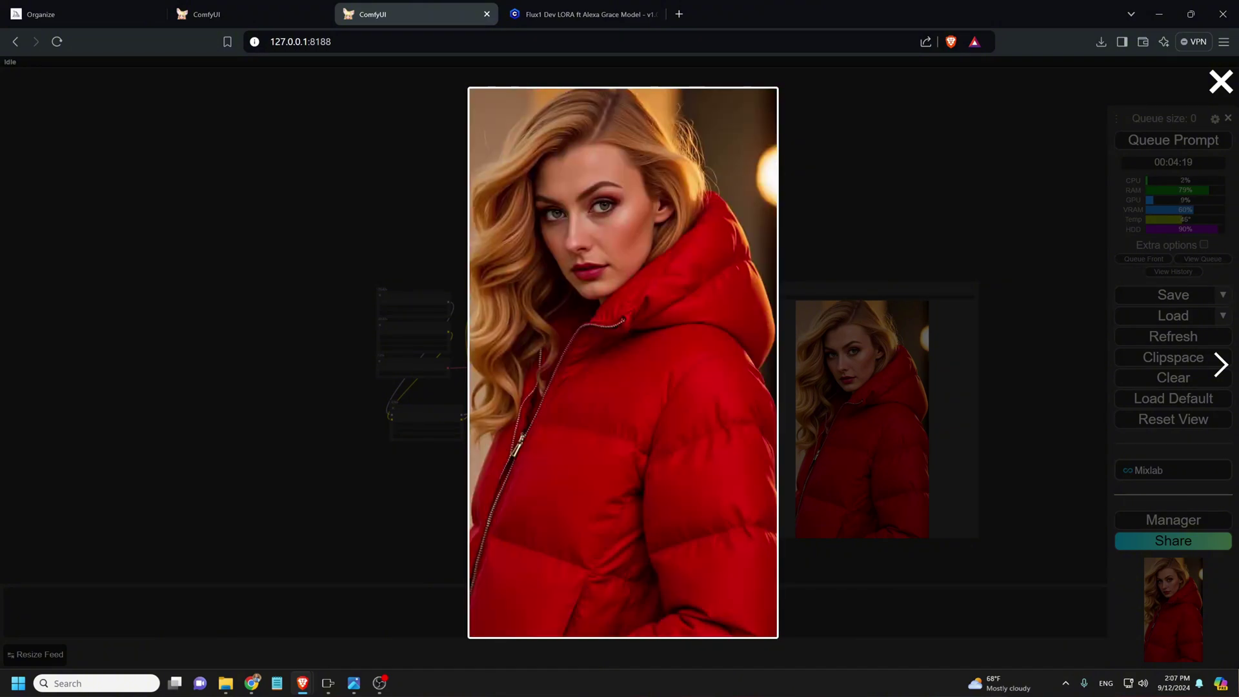
pyautogui.press('Escape')
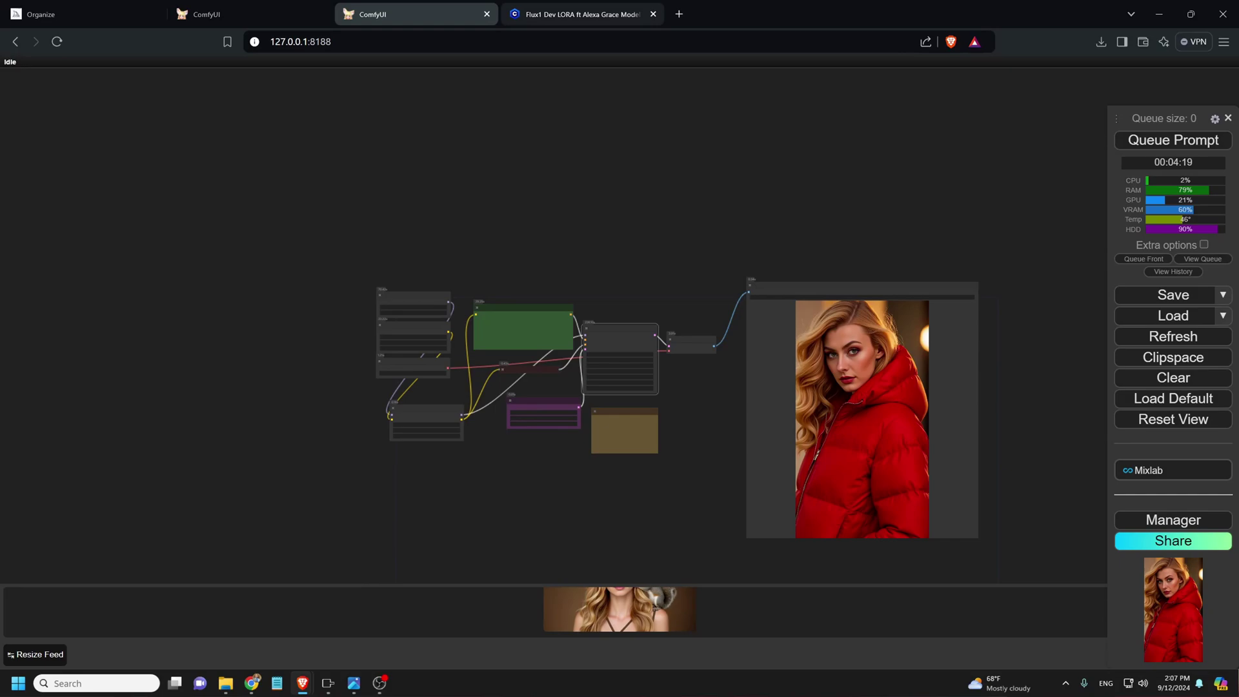
pyautogui.hotkey('ctrl', 'Tab')
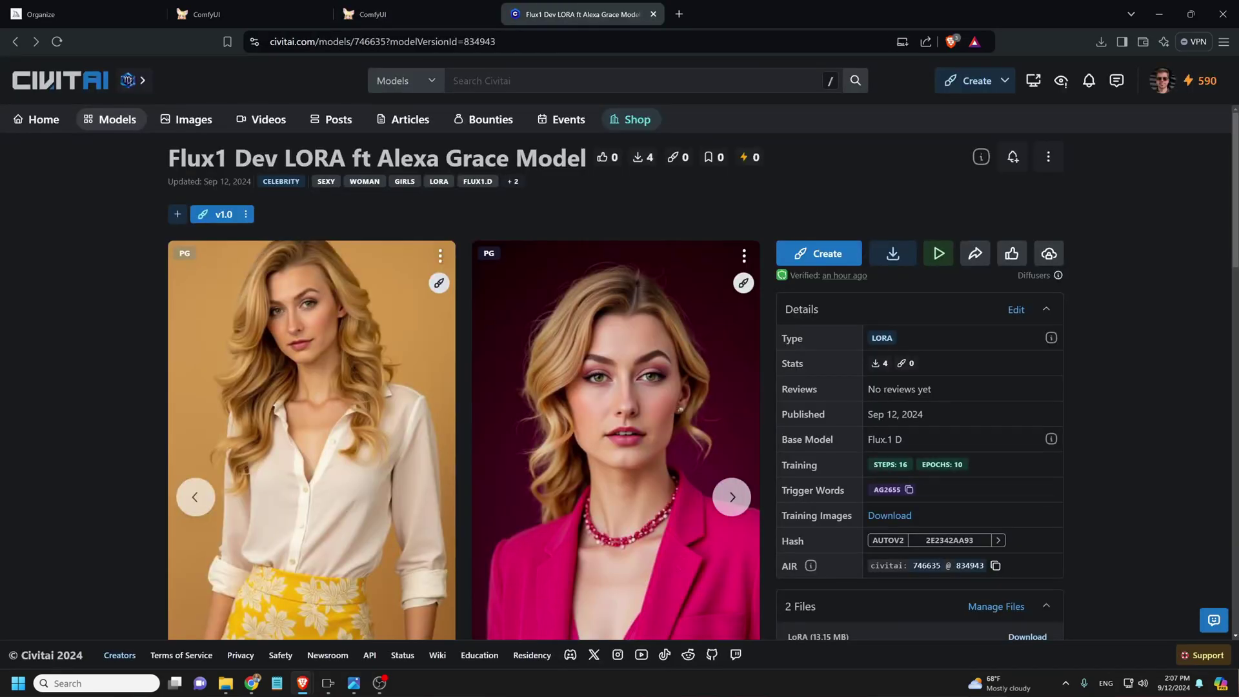
# - Advance the model page's showcase carousel three times
pyautogui.hotkey('ctrl', 'l')
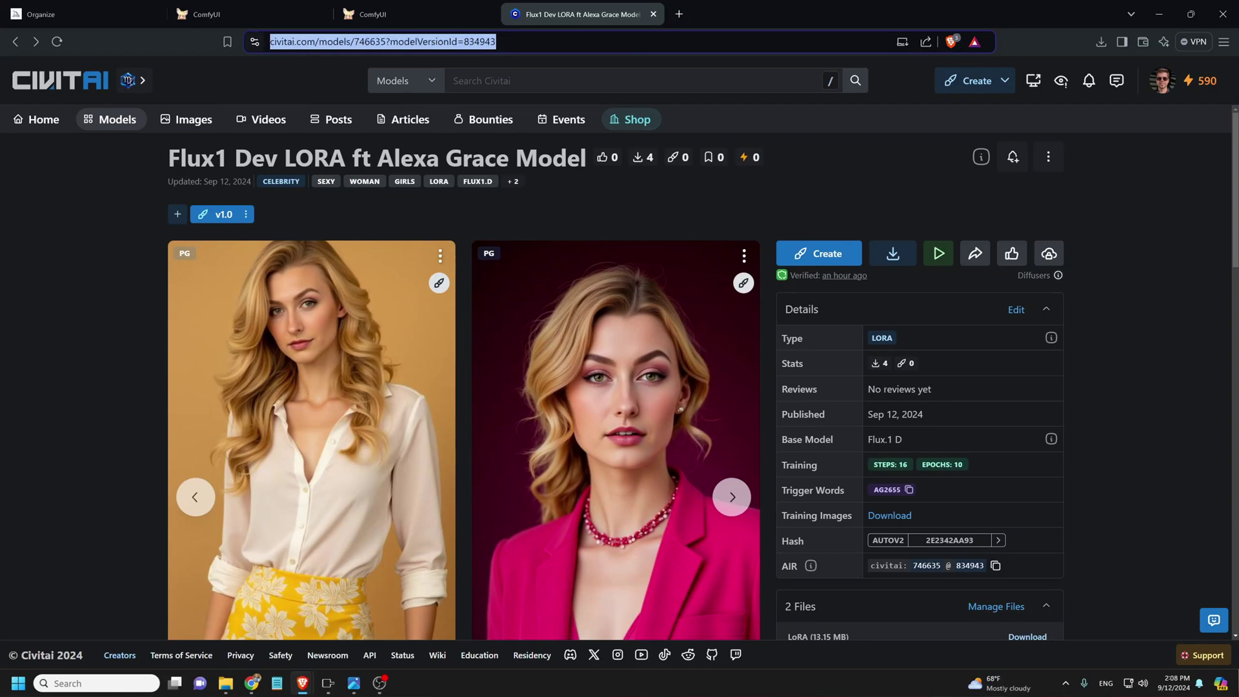
pyautogui.press('Escape')
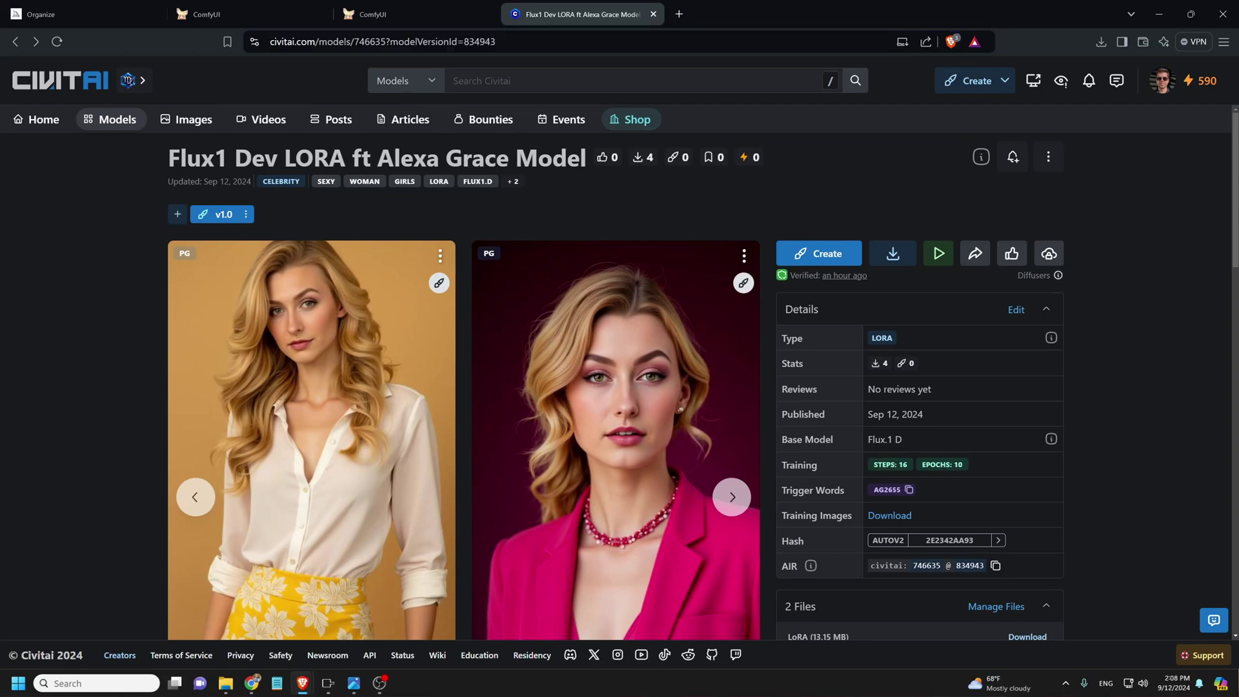
pyautogui.click(732, 496)
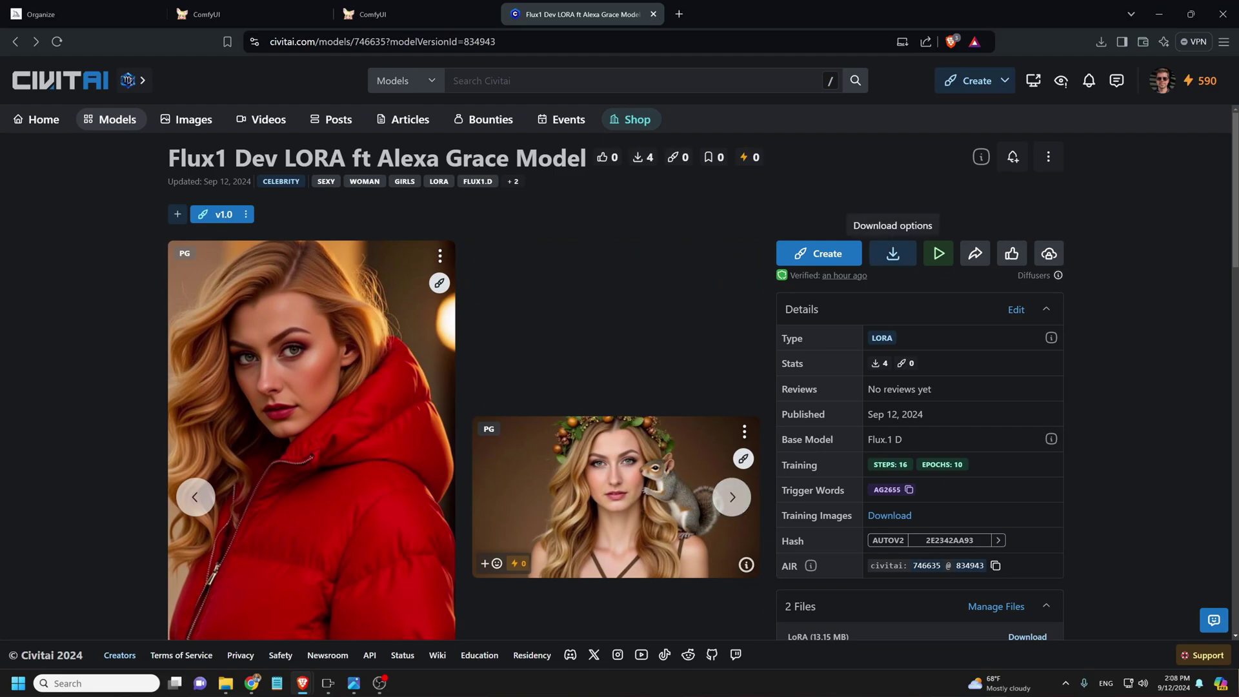
pyautogui.click(732, 497)
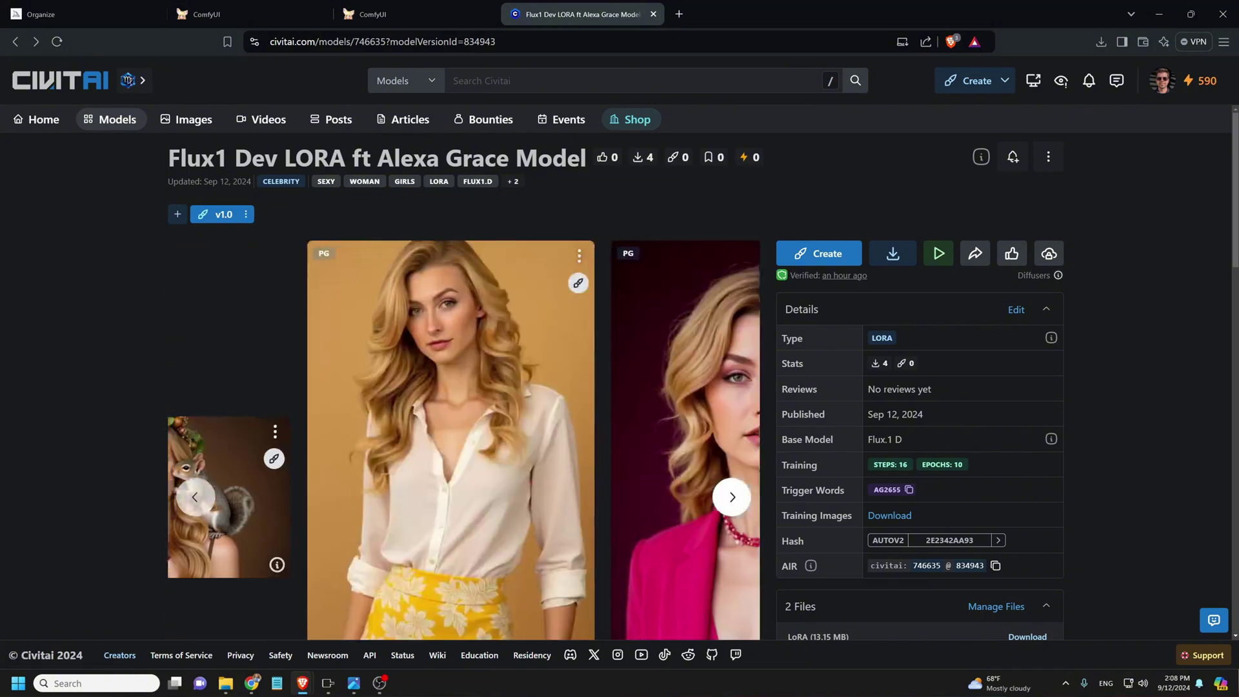
pyautogui.click(732, 497)
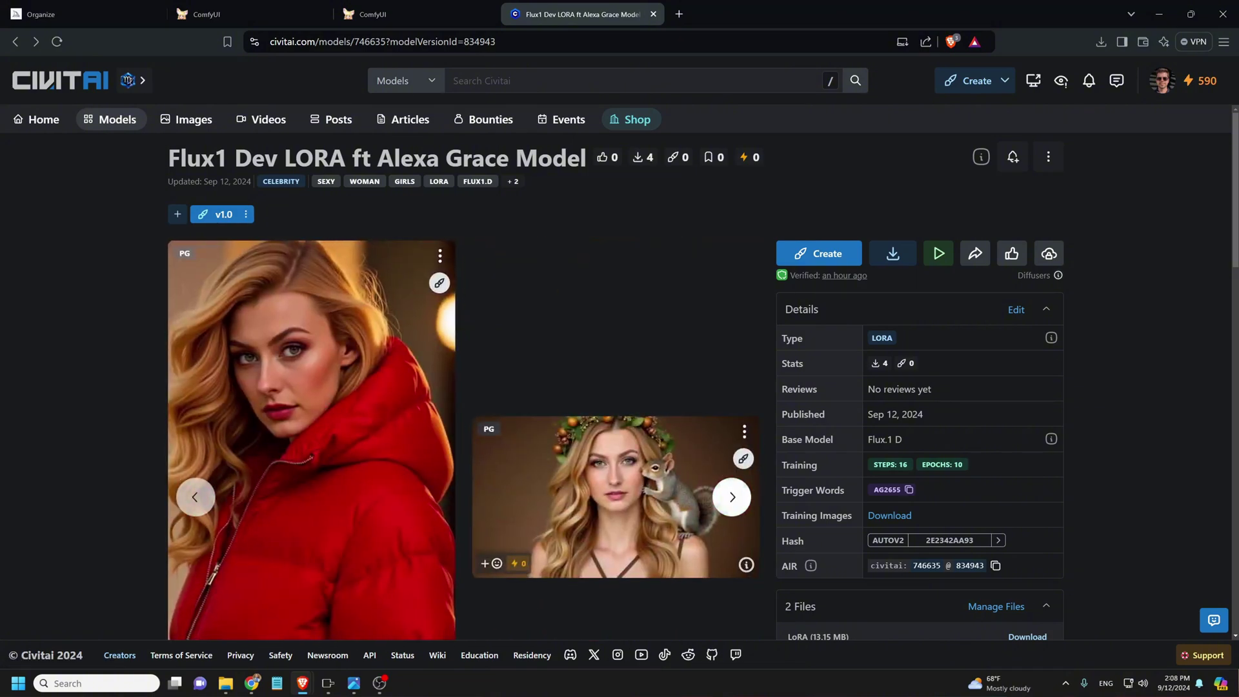
# - Open the red-jacket showcase image and step forward to the white-shirt, yellow-skirt portrait
pyautogui.click(310, 400)
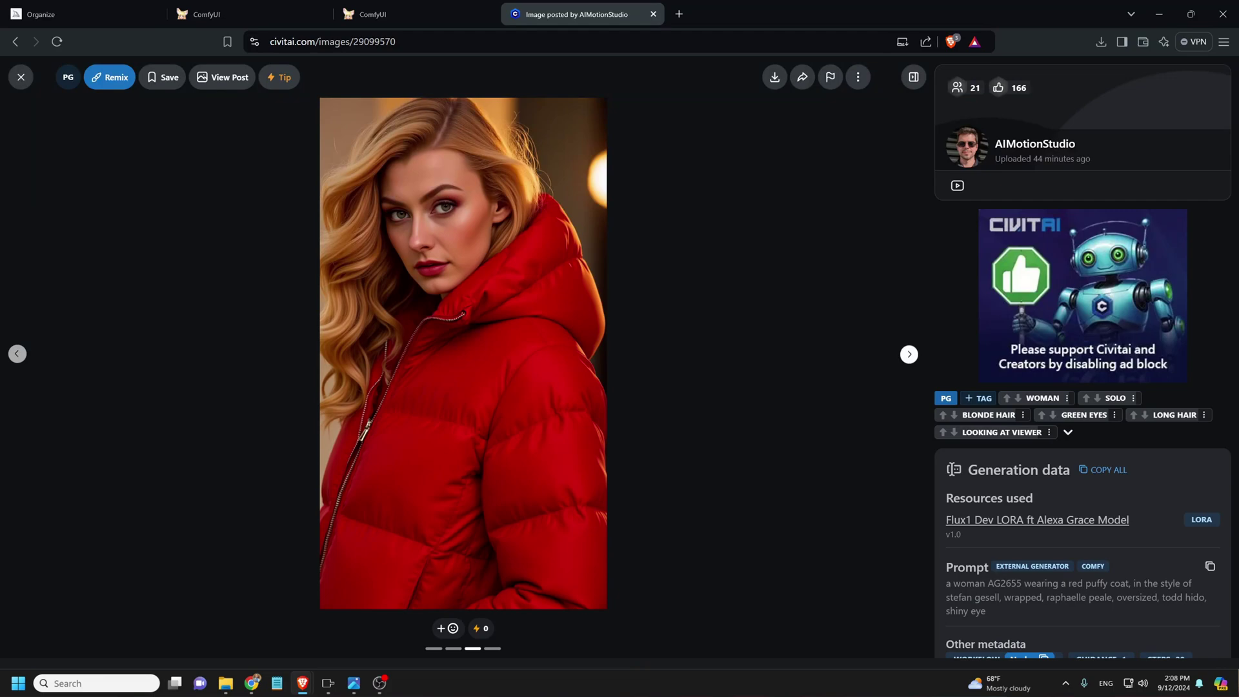
pyautogui.click(909, 353)
pyautogui.click(909, 354)
pyautogui.click(908, 354)
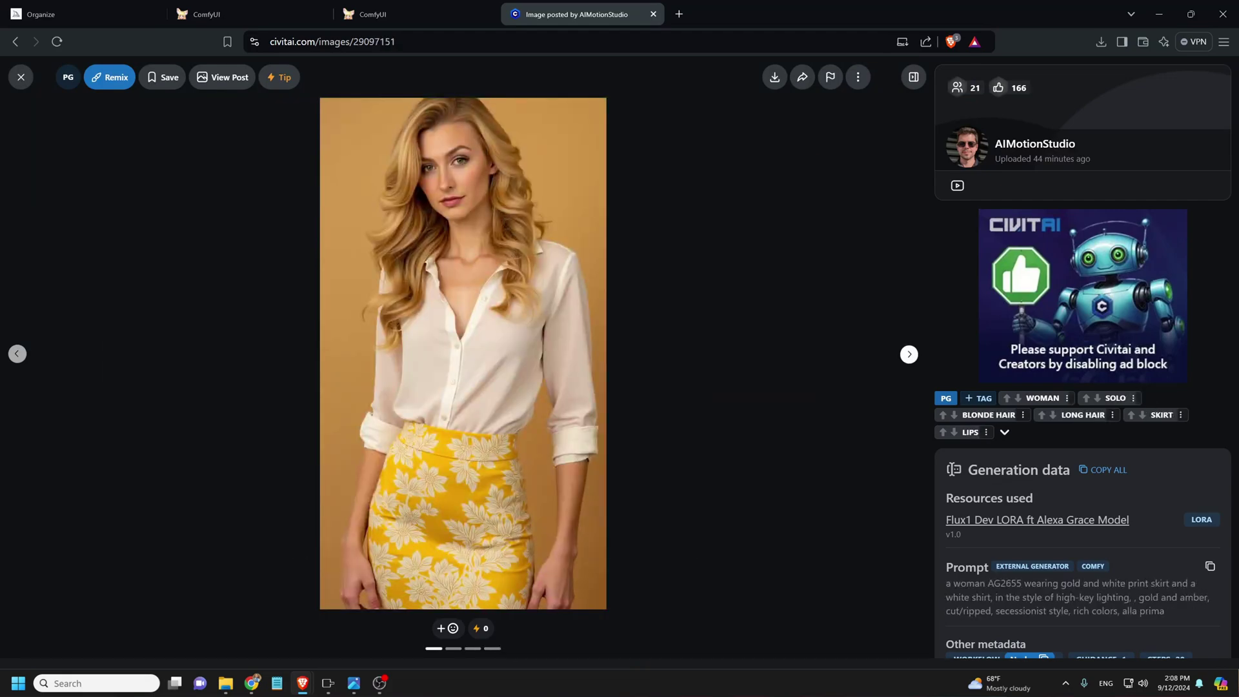